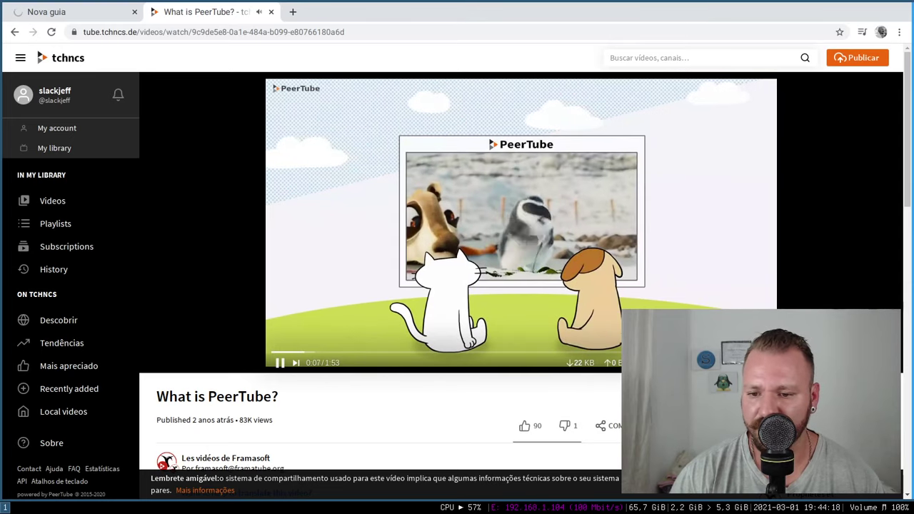
Set the playback quality of the "What is PeerTube?" video to 1080p.
left_click(750, 362)
left_click(746, 339)
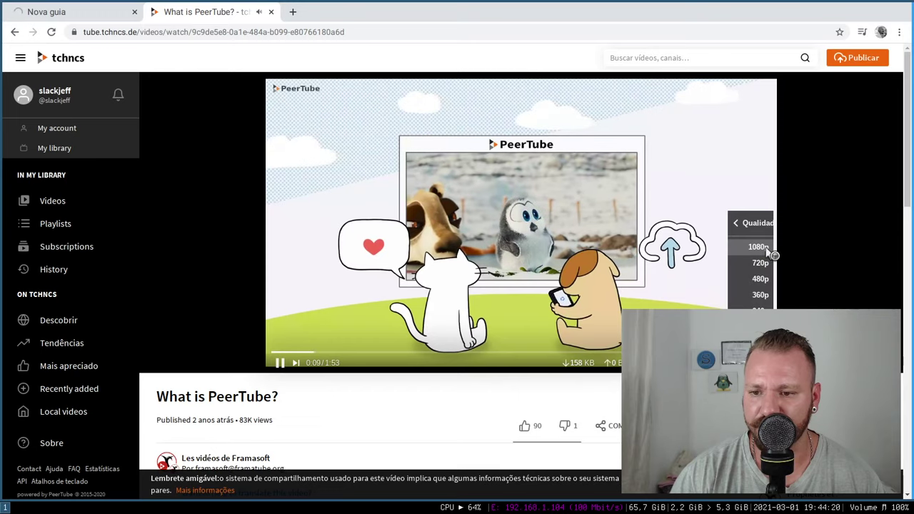
left_click(759, 247)
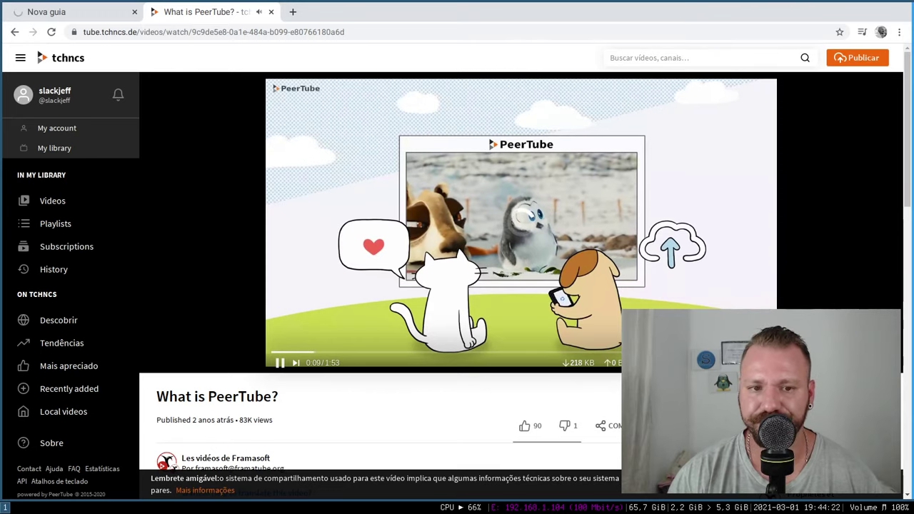
left_click(117, 15)
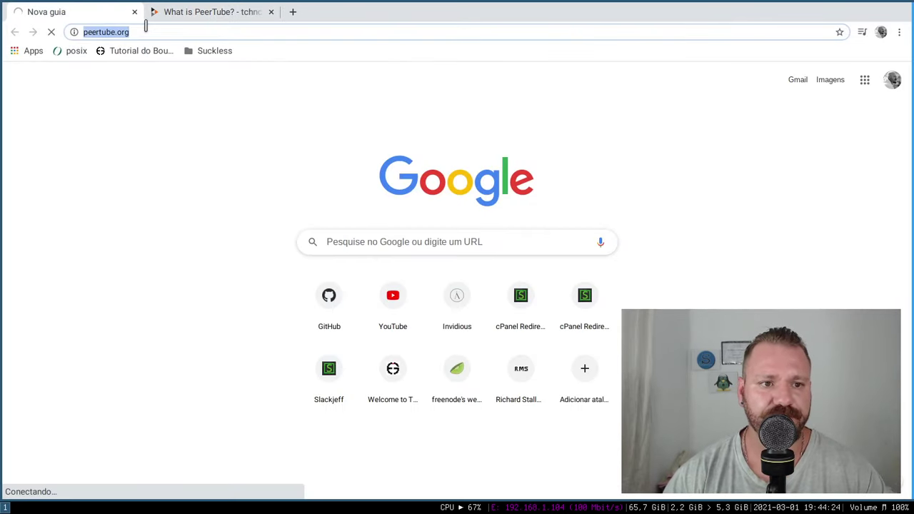
left_click(157, 13)
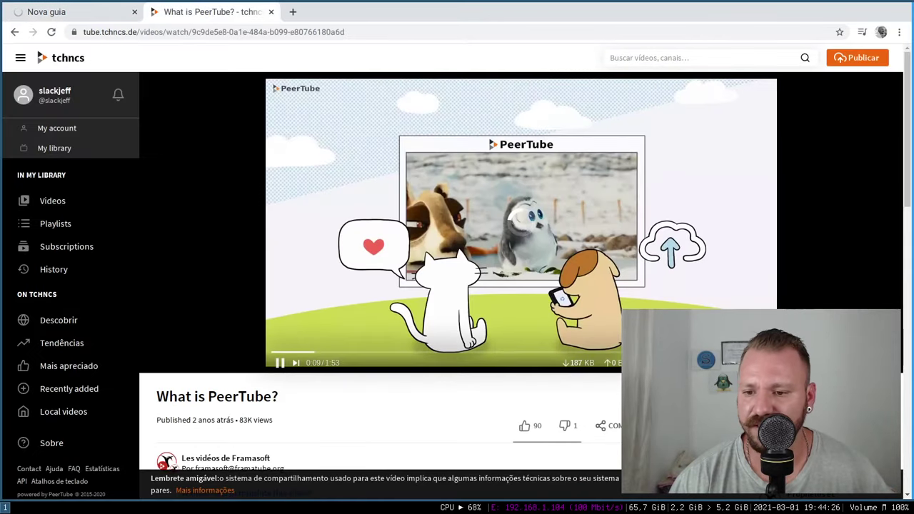
View the video in full screen, return to the page, and look over the details and comments below it.
double_click(735, 272)
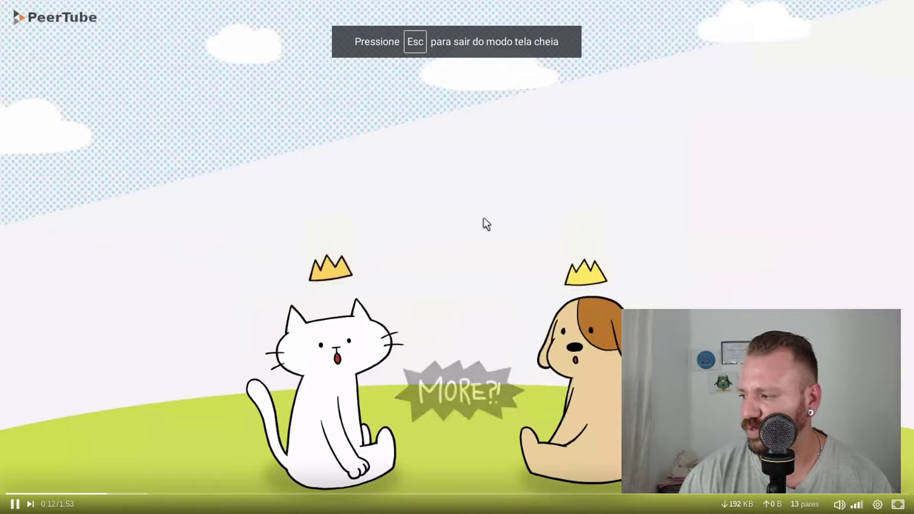
double_click(483, 225)
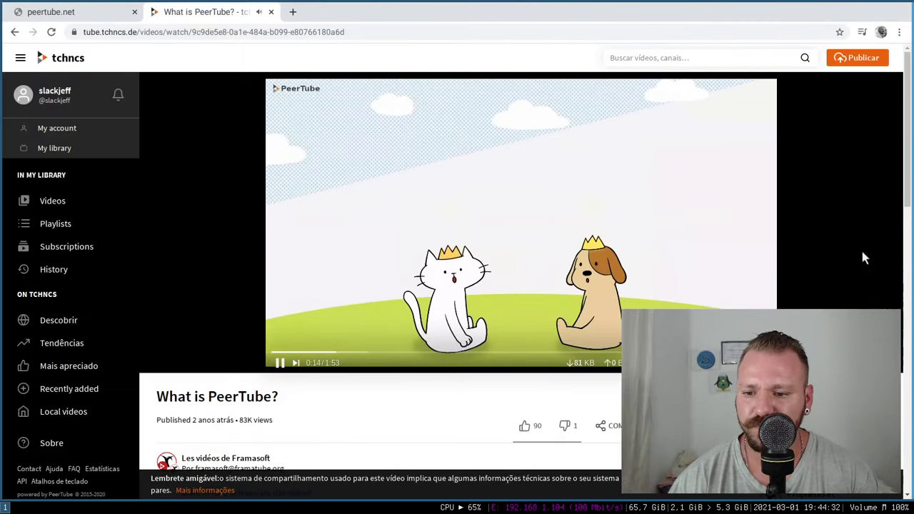
scroll(862, 257, "down", 7)
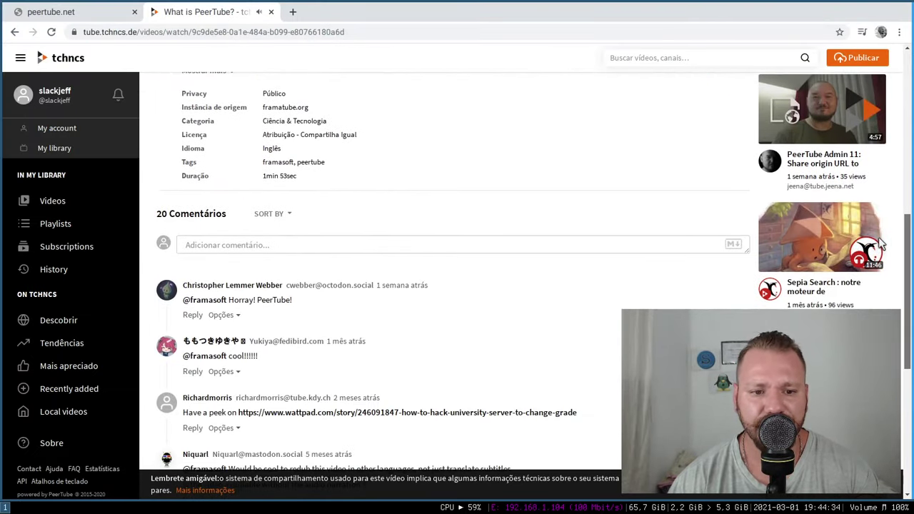
scroll(878, 271, "down", 2)
scroll(880, 214, "up", 5)
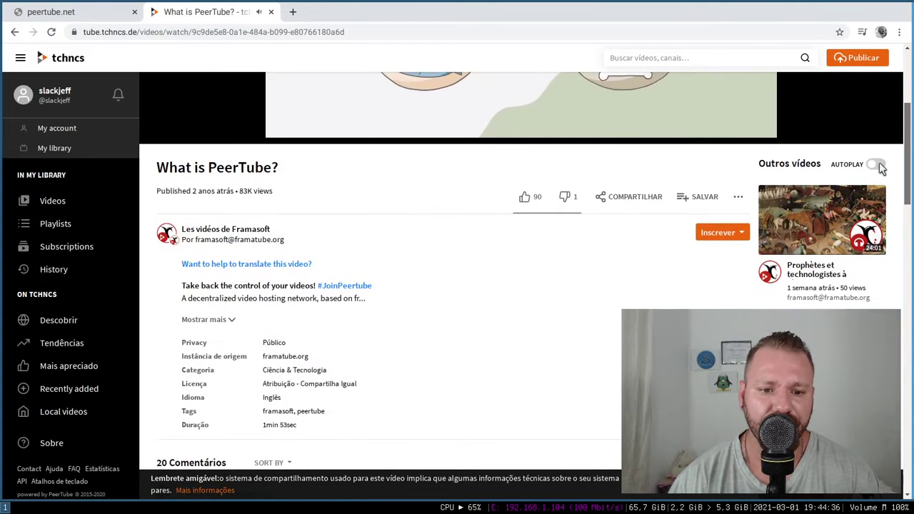
scroll(878, 142, "up", 3)
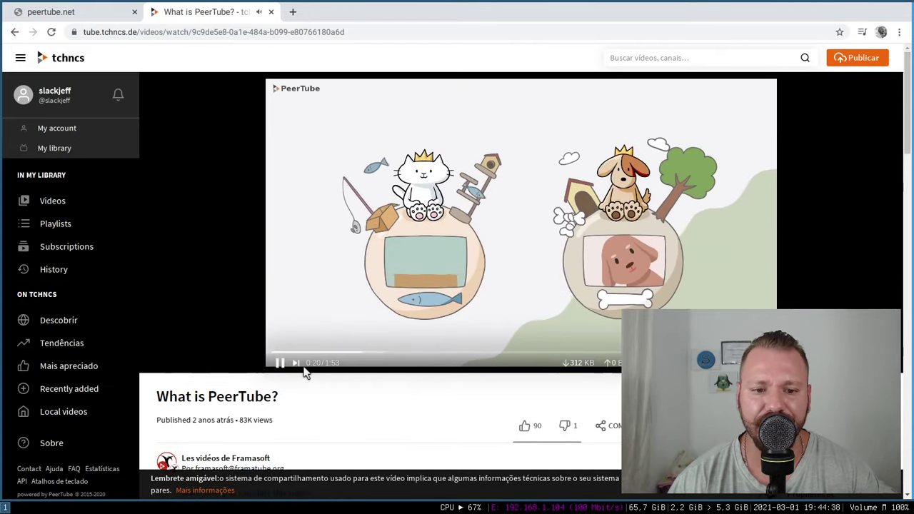
Pause the video and open the page for publishing a new video.
left_click(279, 364)
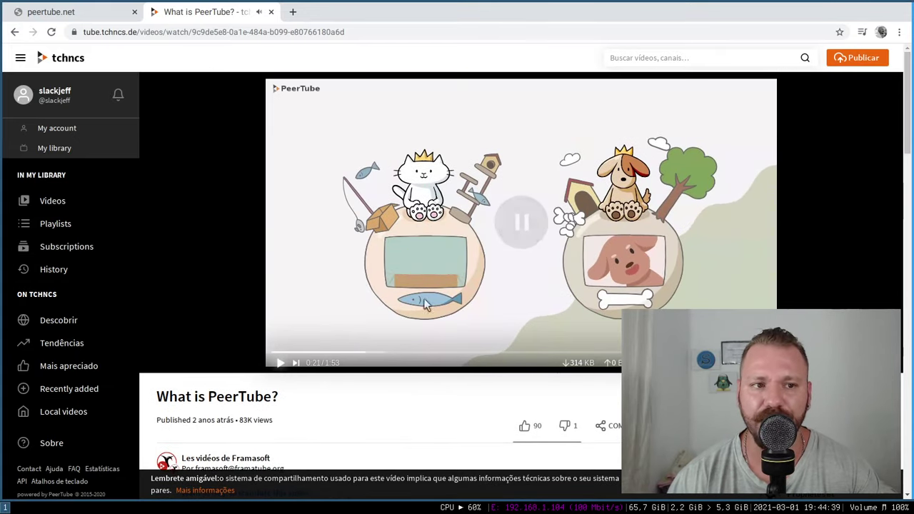
left_click(849, 62)
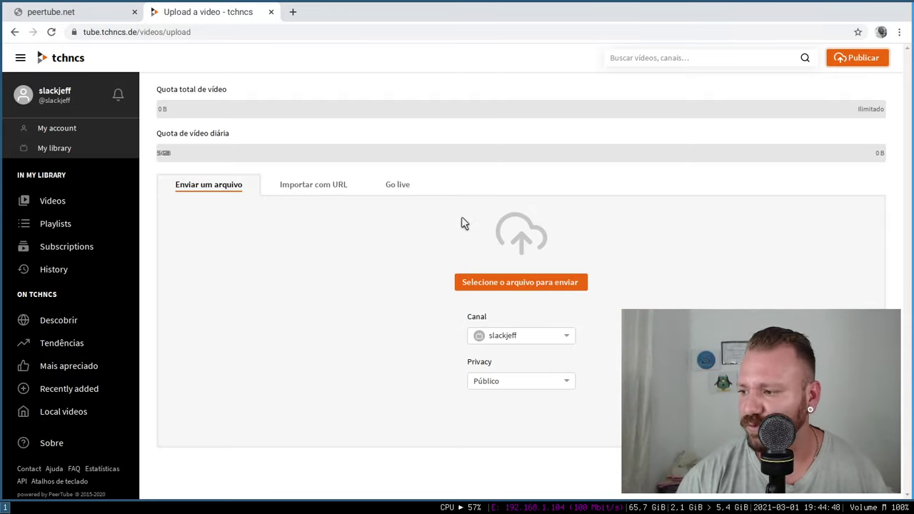
Try to open peertube.org in the other browser tab.
left_click(77, 11)
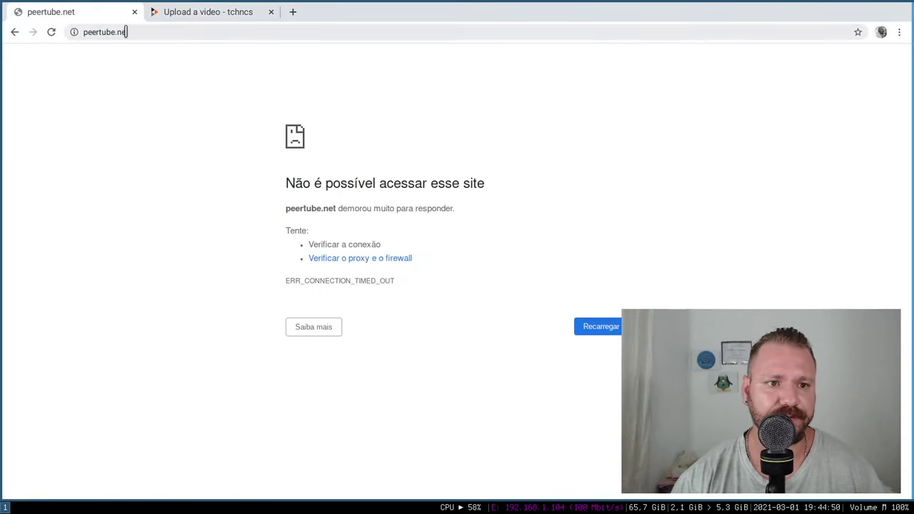
double_click(125, 31)
type("org")
key("Return")
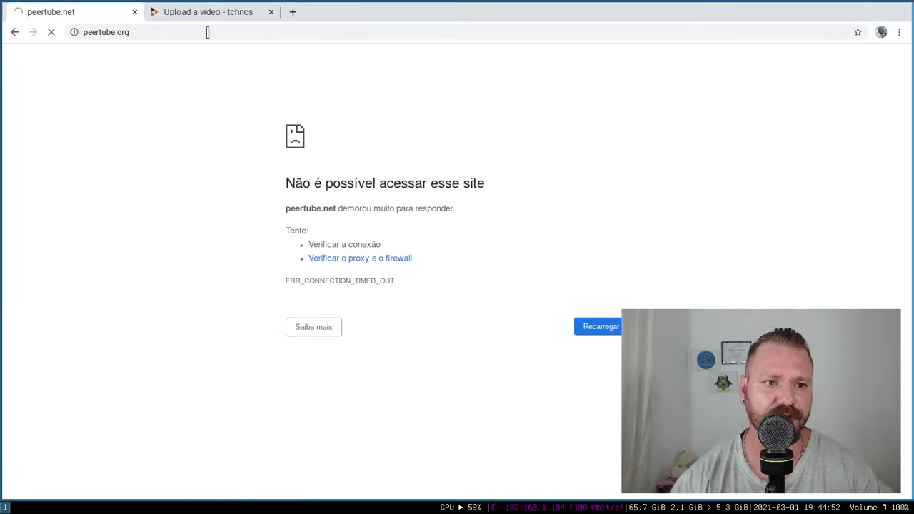
Search Google for "peertube" in that tab and return to the video upload page.
left_click(188, 32)
type("goo")
key("Return")
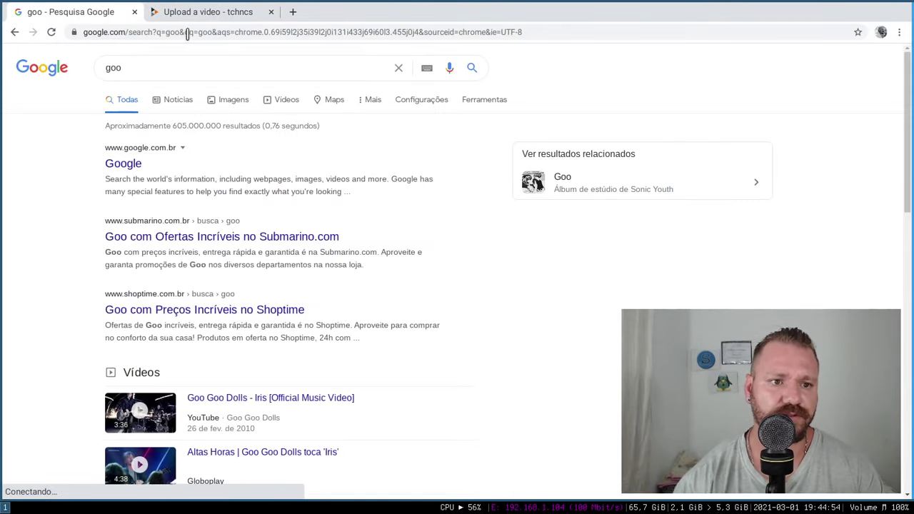
double_click(174, 69)
type("peert")
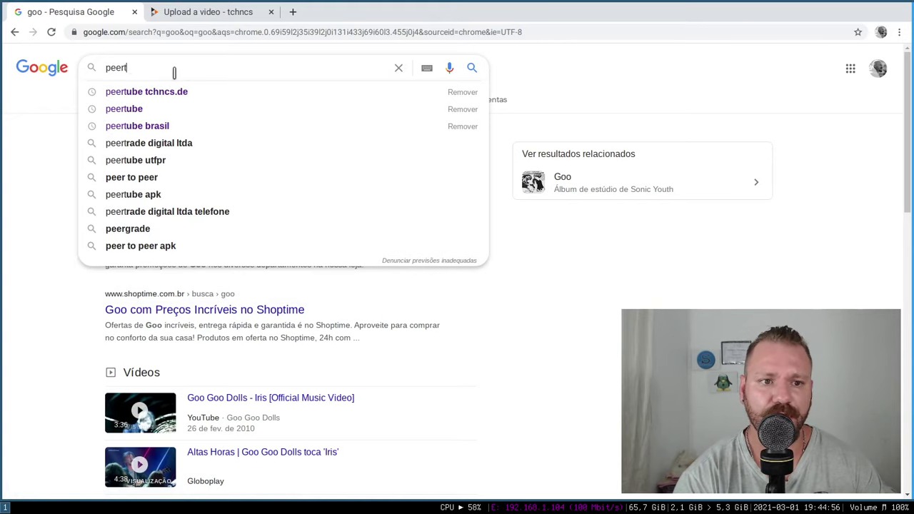
type("ube")
key("Return")
left_click(182, 11)
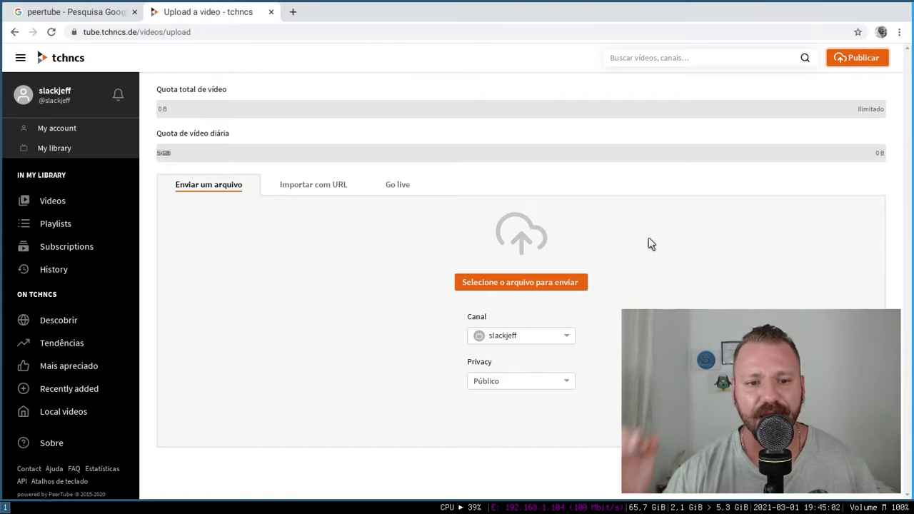
Check the privacy options for a live stream and create the live with privacy Público.
left_click(397, 185)
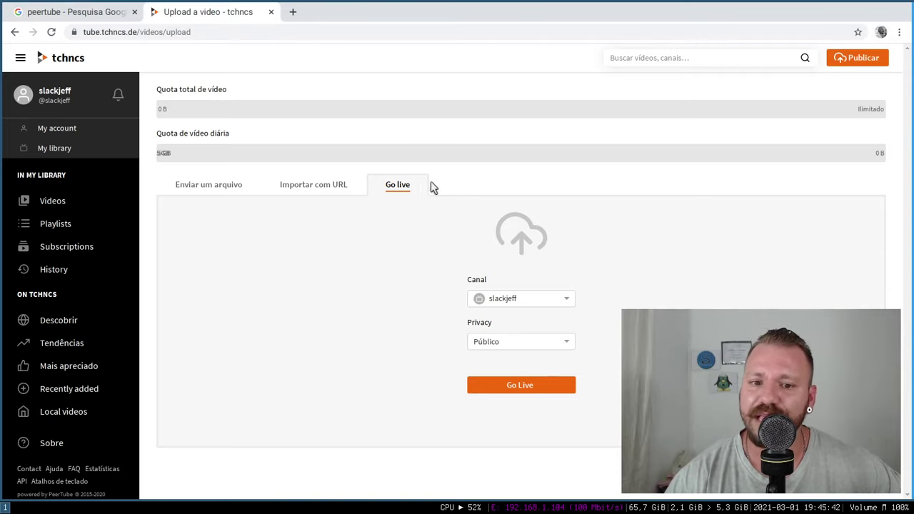
left_click(521, 342)
left_click(502, 342)
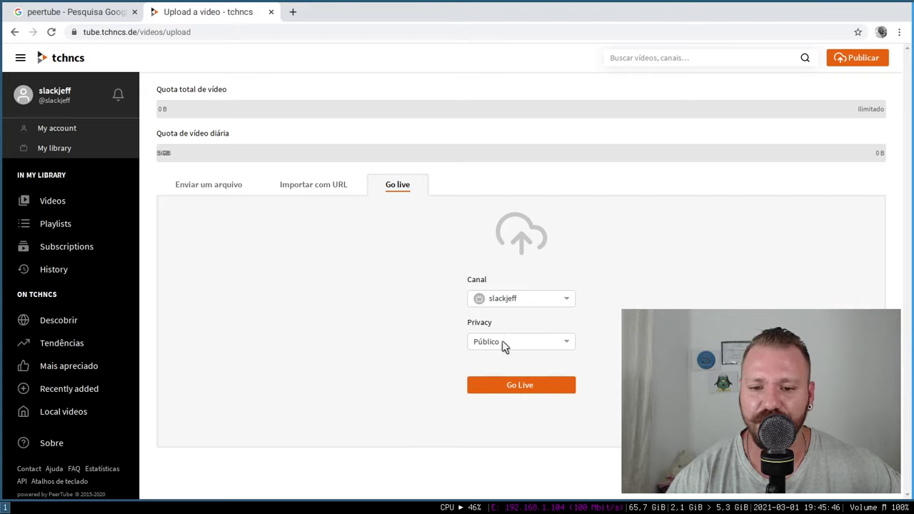
left_click(503, 341)
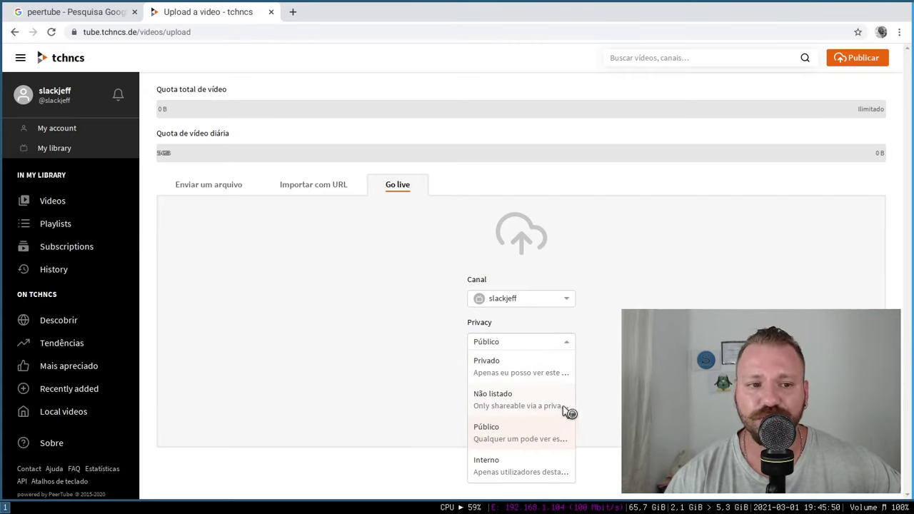
left_click(620, 392)
left_click(515, 342)
left_click(515, 343)
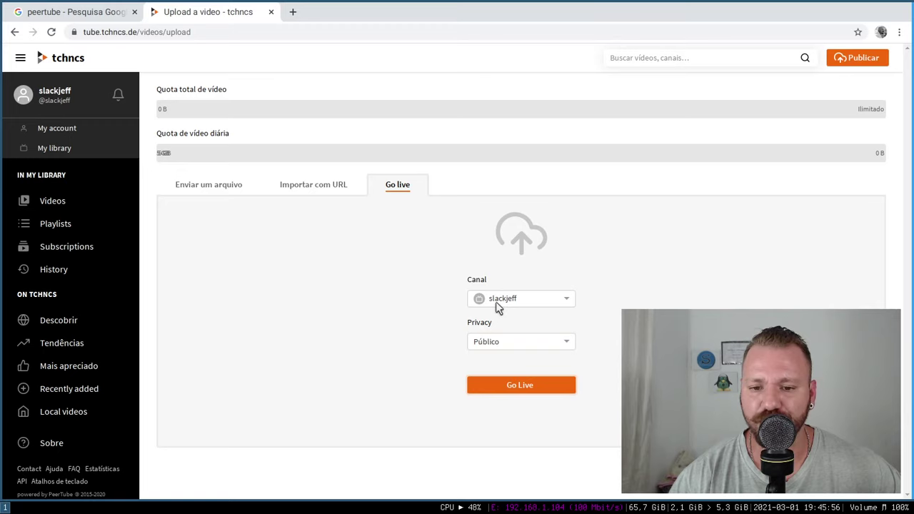
left_click(520, 385)
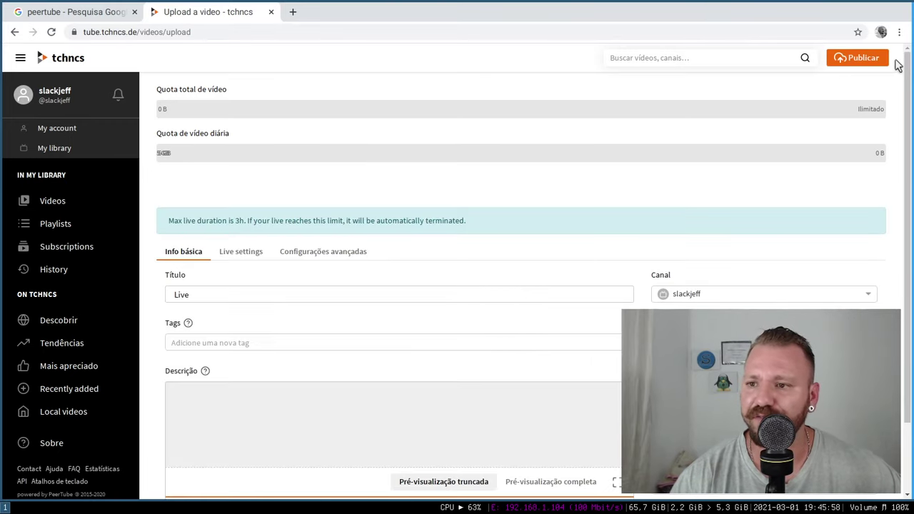
Open the new live's stream settings and examine its RTMP URL and stream key fields.
scroll(901, 167, "down", 2)
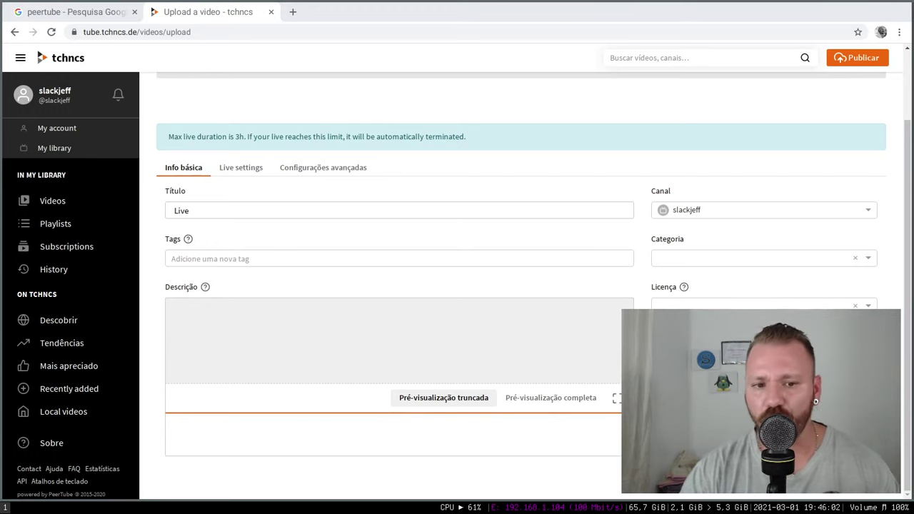
left_click(236, 169)
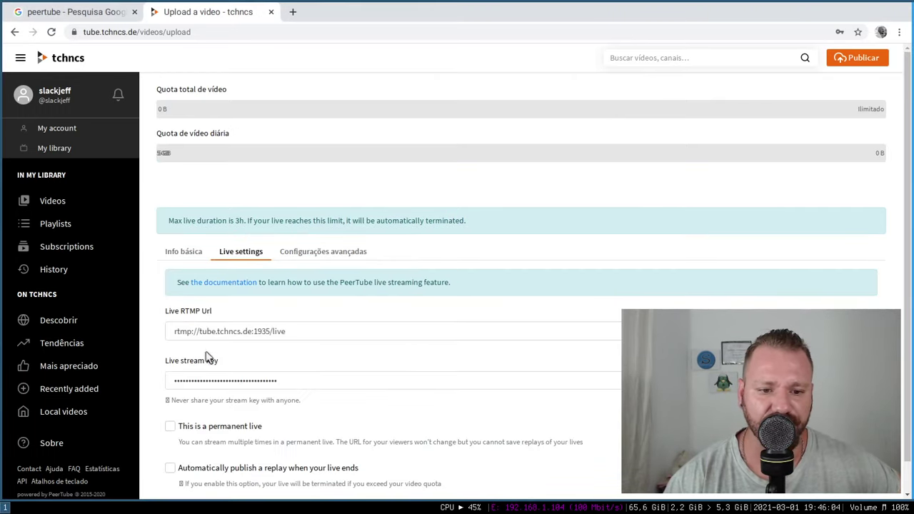
scroll(556, 357, "down", 1)
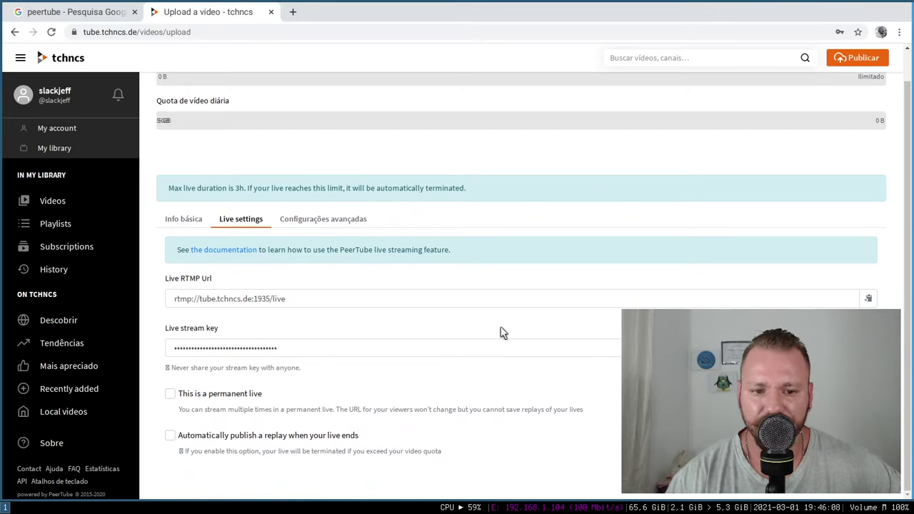
left_click(304, 298)
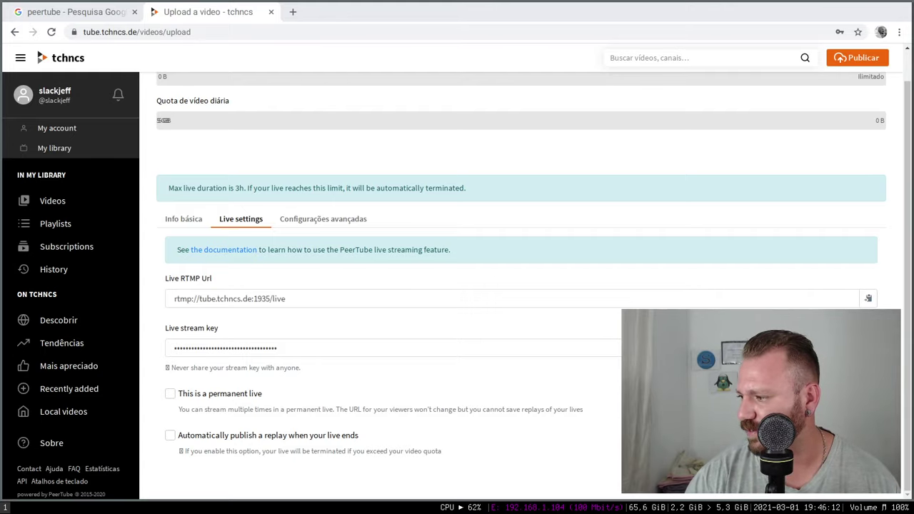
Switch to OBS and open its streaming settings, highlighting the custom server address.
key("alt+Tab")
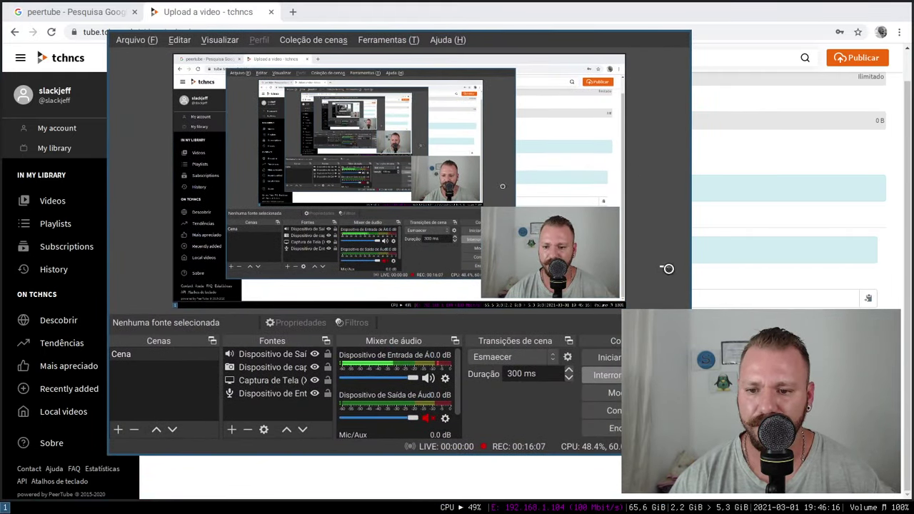
left_click(610, 410)
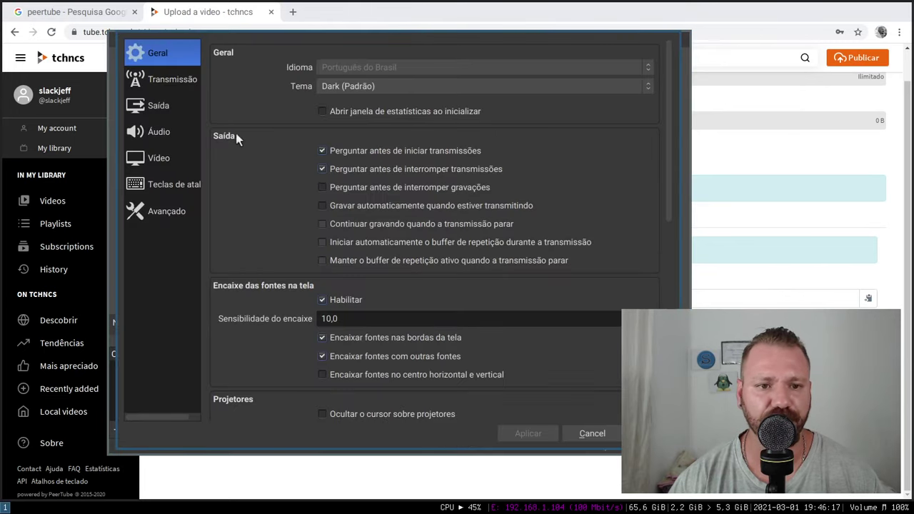
left_click(163, 85)
left_click_drag(493, 75, 262, 73)
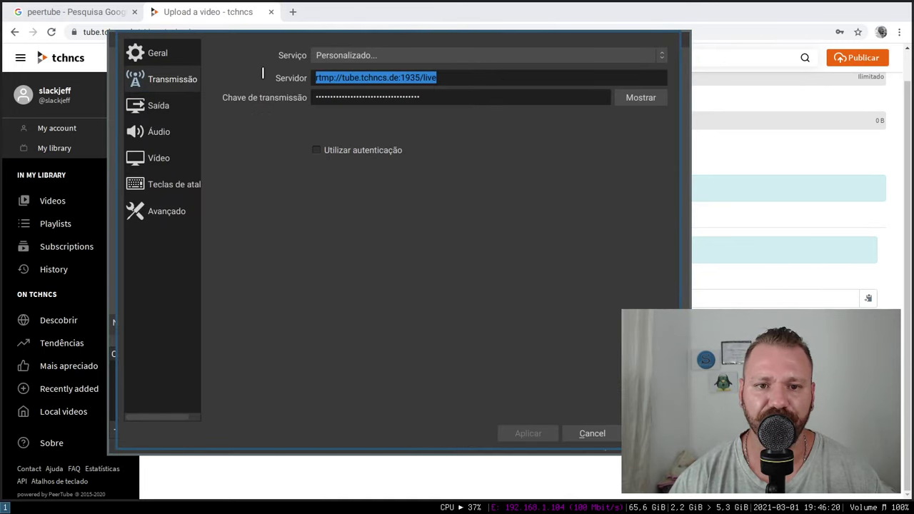
Reposition the OBS settings window so the live's RTMP URL and stream key fields can be seen beside it.
left_click_drag(392, 36, 490, 135)
left_click_drag(475, 64, 821, 400)
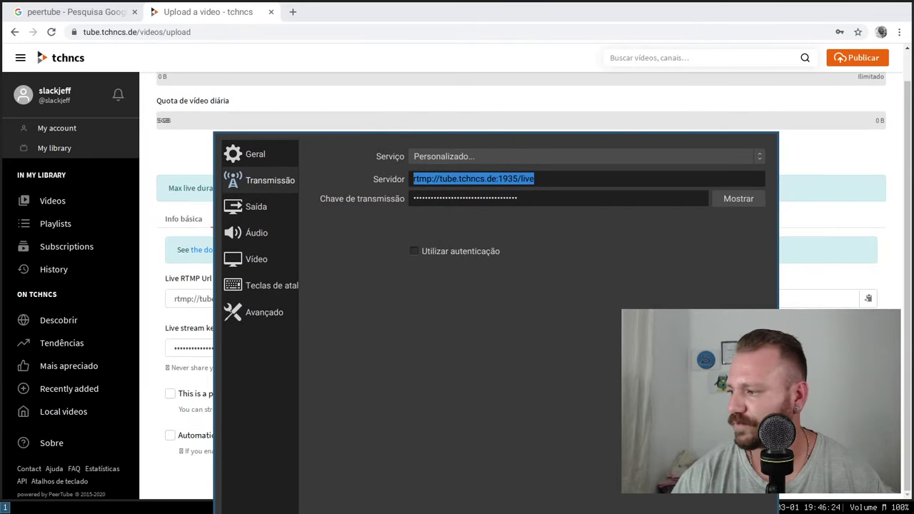
key("super+f")
key("super+f")
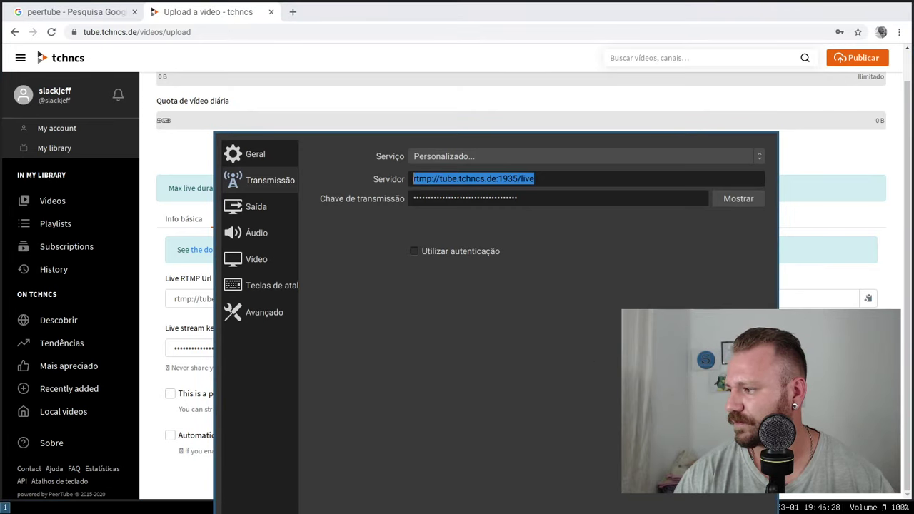
key("super+f")
key("super+f")
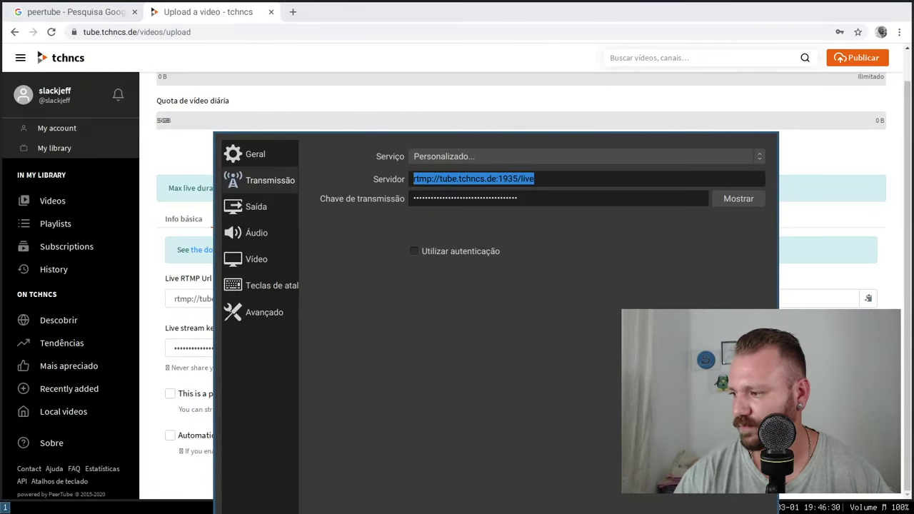
key("super+Right")
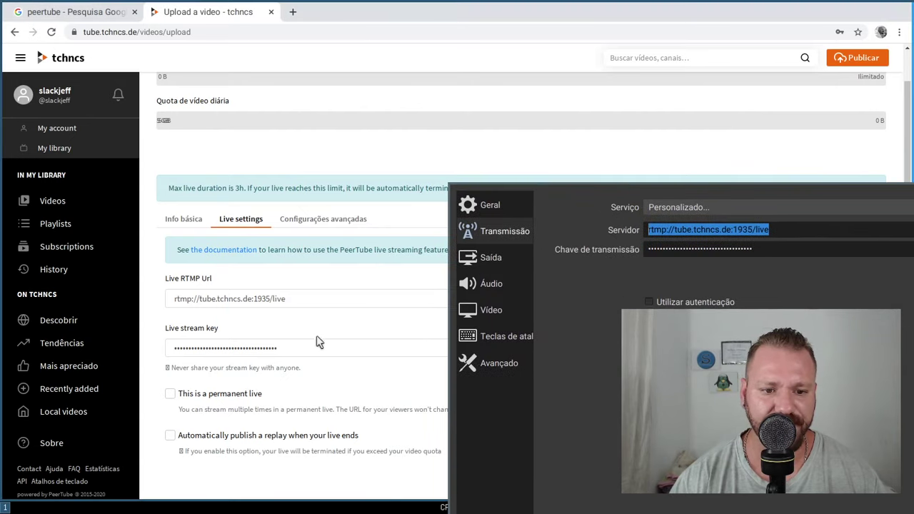
Compare the live's RTMP URL and stream key fields with the OBS server and key fields, and return to the browser.
left_click(211, 295)
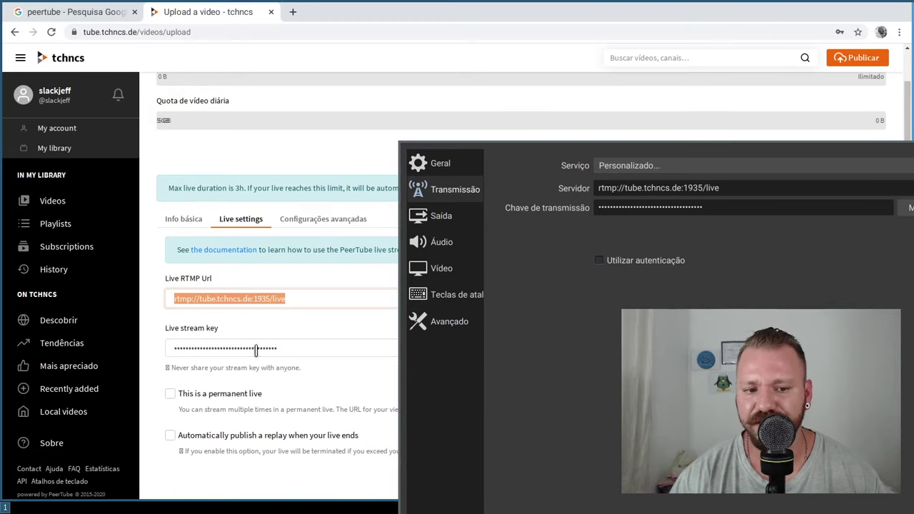
left_click(679, 207)
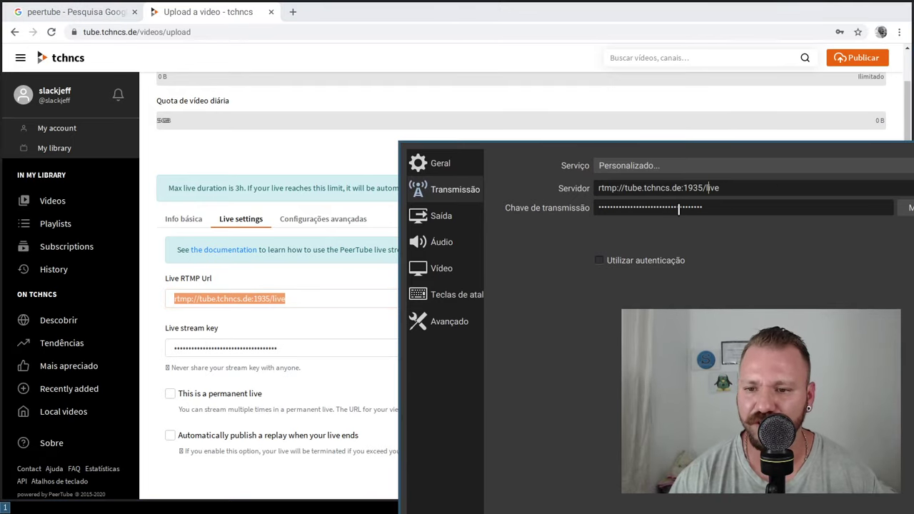
left_click_drag(842, 302, 710, 161)
key("alt+Tab")
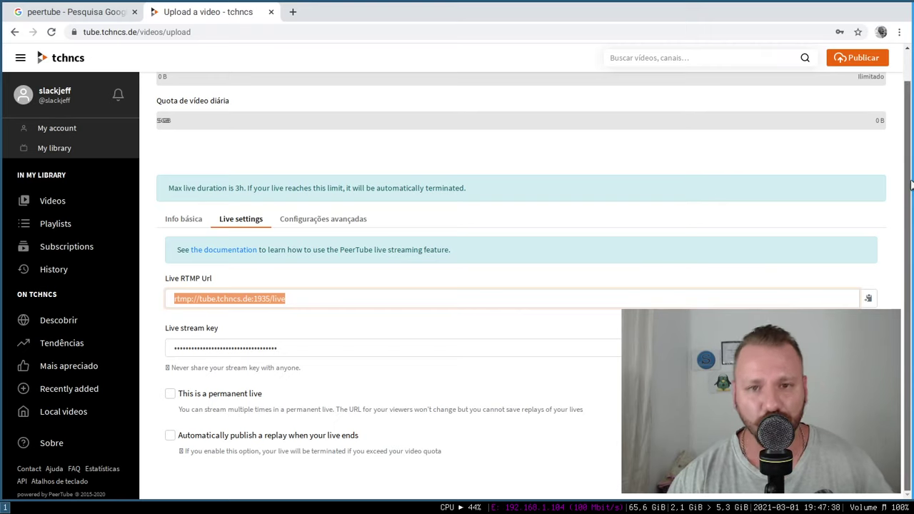
Open the official JoinPeerTube site from the Google results, and return to the live's stream settings page.
scroll(910, 171, "up", 1)
left_click(39, 12)
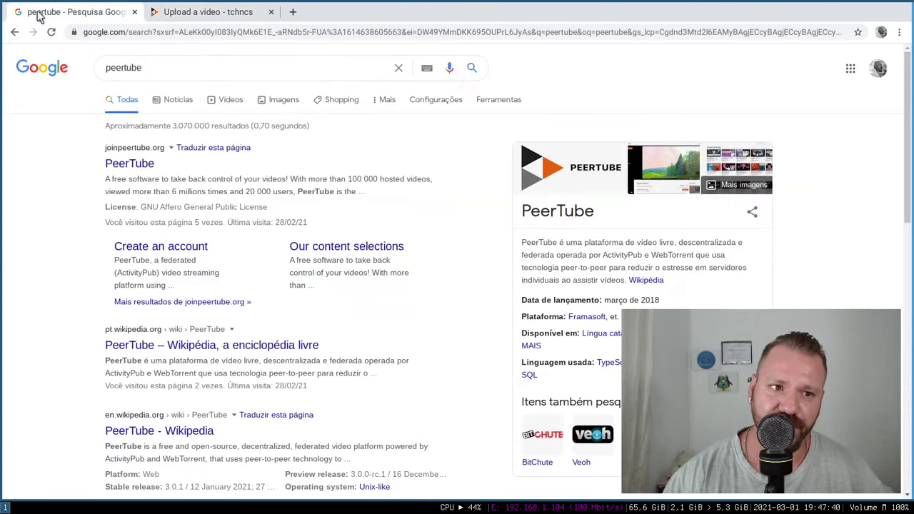
left_click(143, 164)
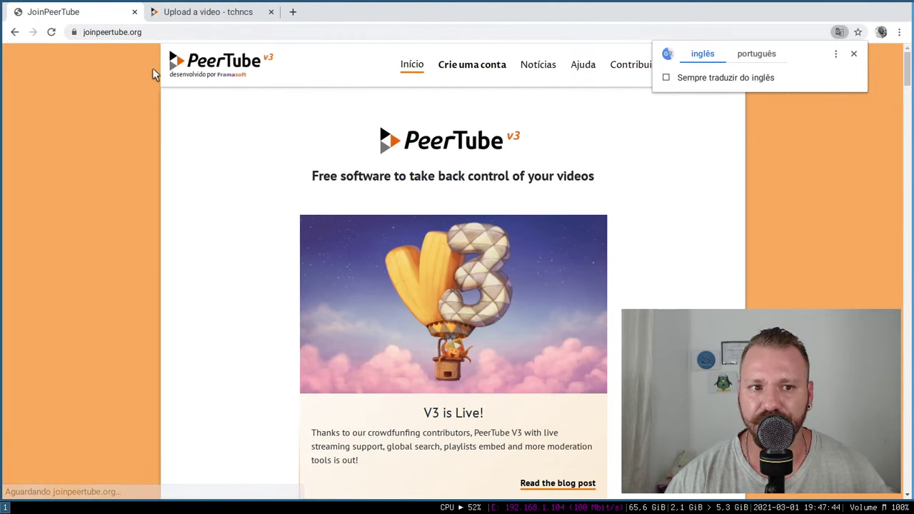
left_click(233, 8)
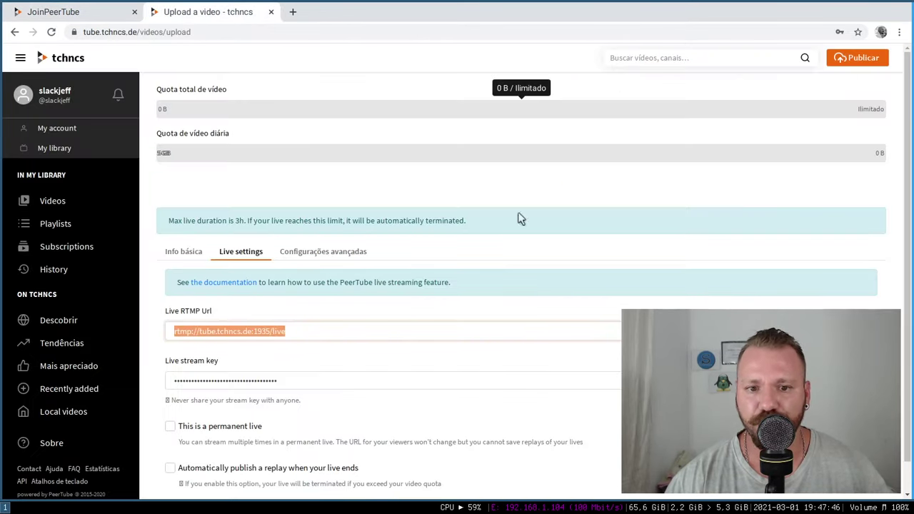
scroll(897, 85, "down", 1)
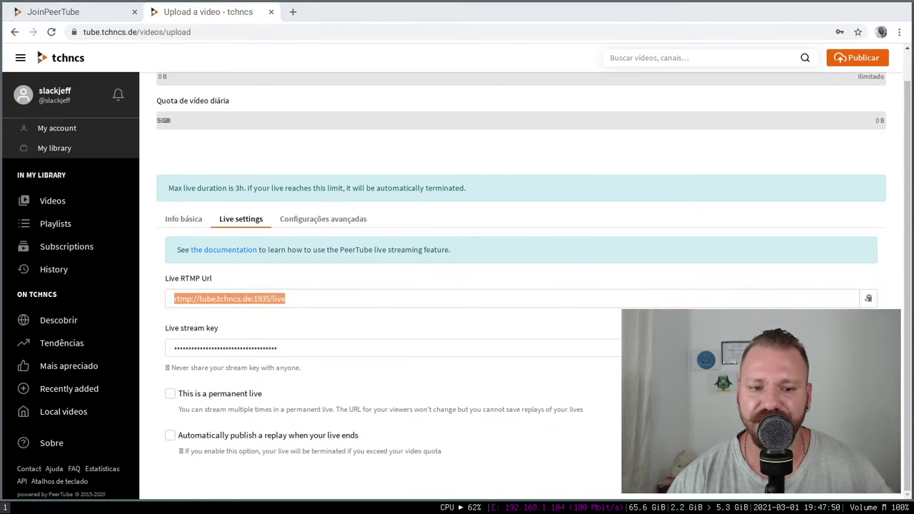
left_click_drag(901, 156, 902, 87)
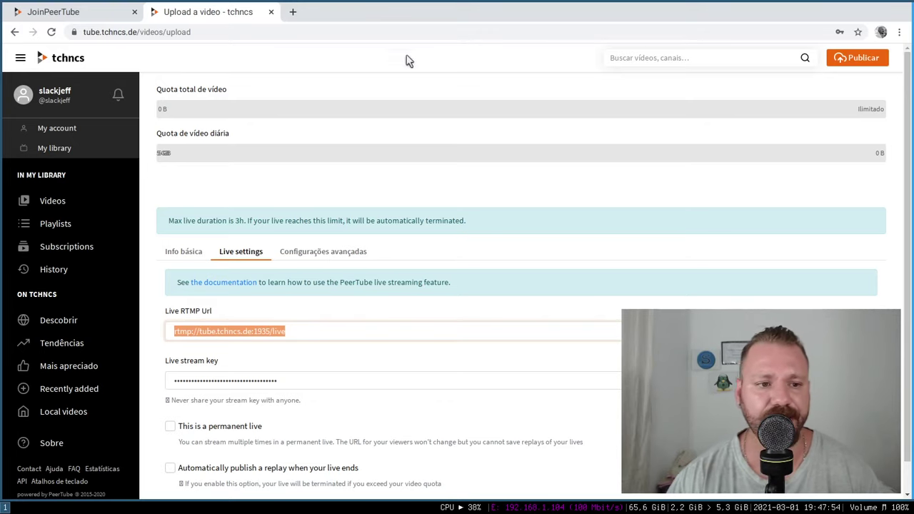
Open the account's public profile and look through its videos and video channels.
left_click(53, 94)
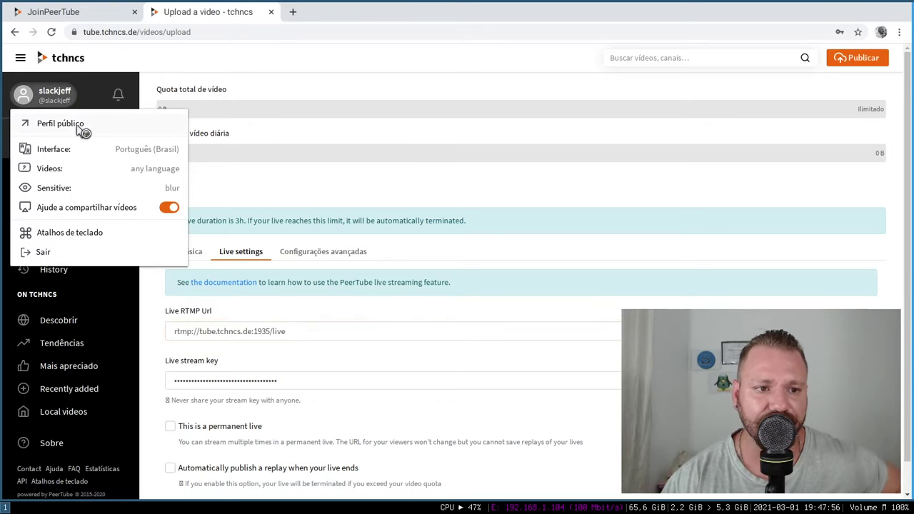
left_click(60, 123)
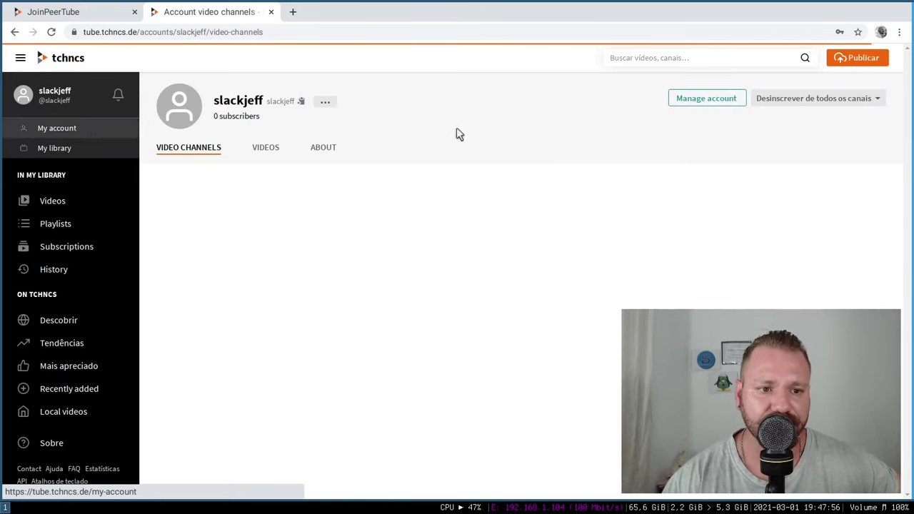
left_click(265, 151)
left_click(210, 152)
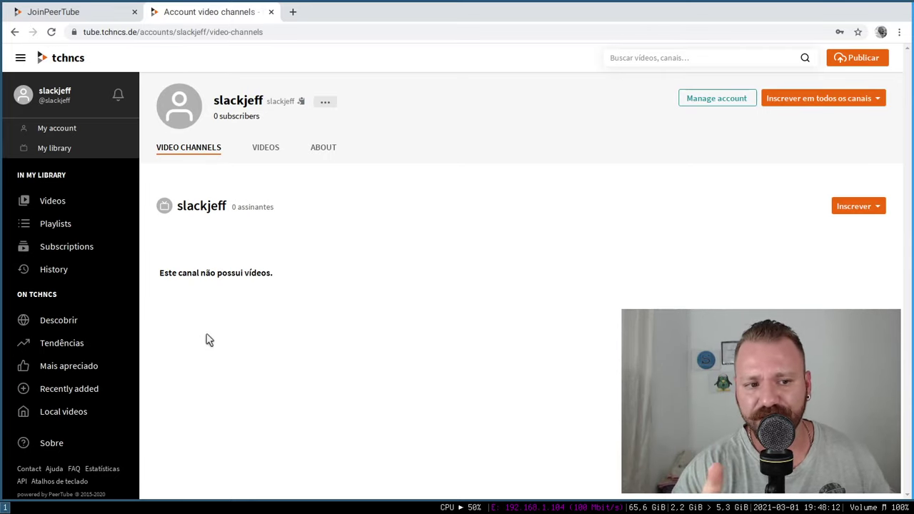
Open the Live entry from the account's own videos and examine its watch page, status notice and details.
left_click(52, 201)
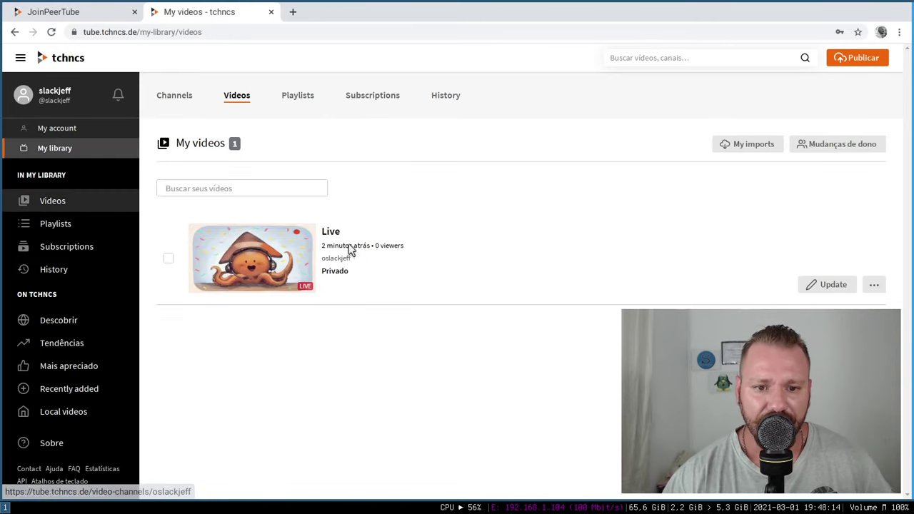
left_click(259, 254)
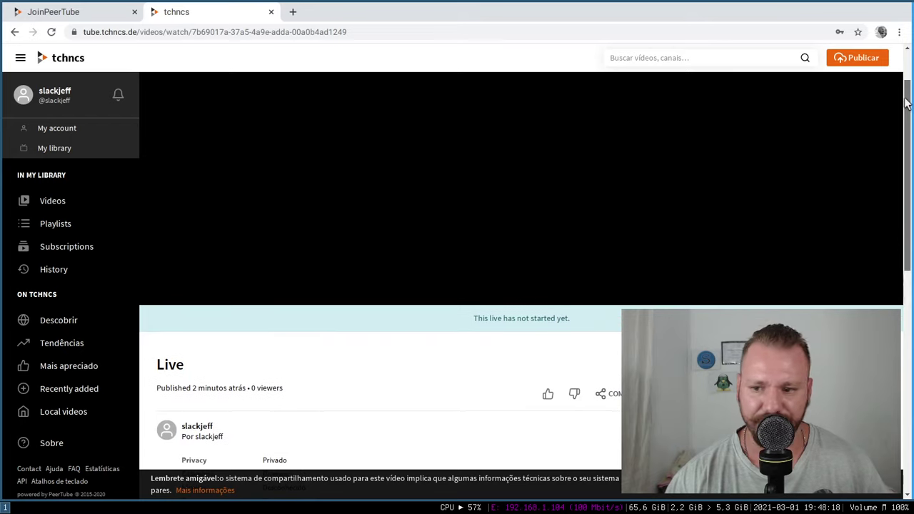
scroll(896, 132, "down", 5)
scroll(894, 122, "up", 5)
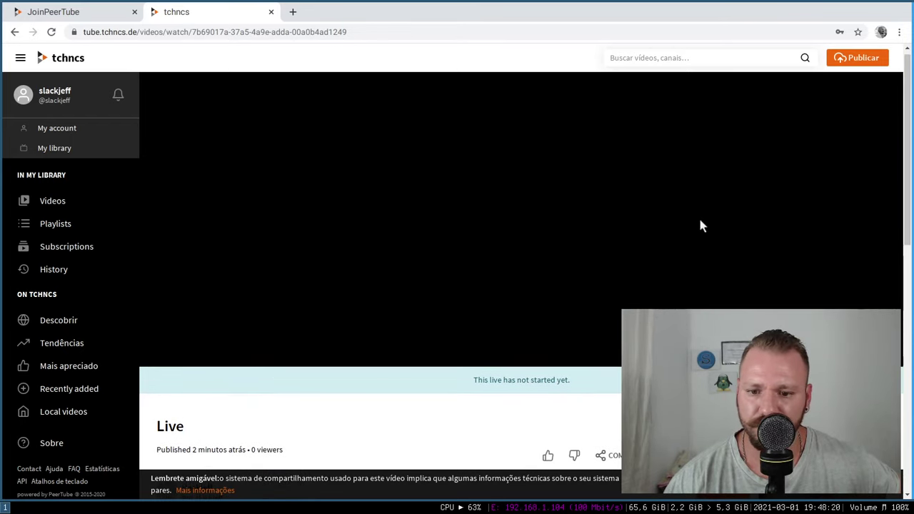
left_click_drag(477, 380, 609, 383)
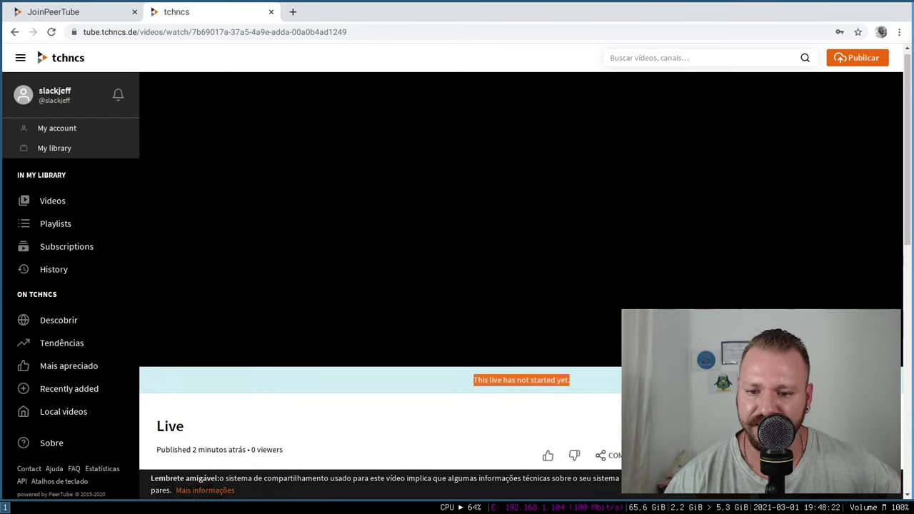
left_click_drag(901, 83, 830, 167)
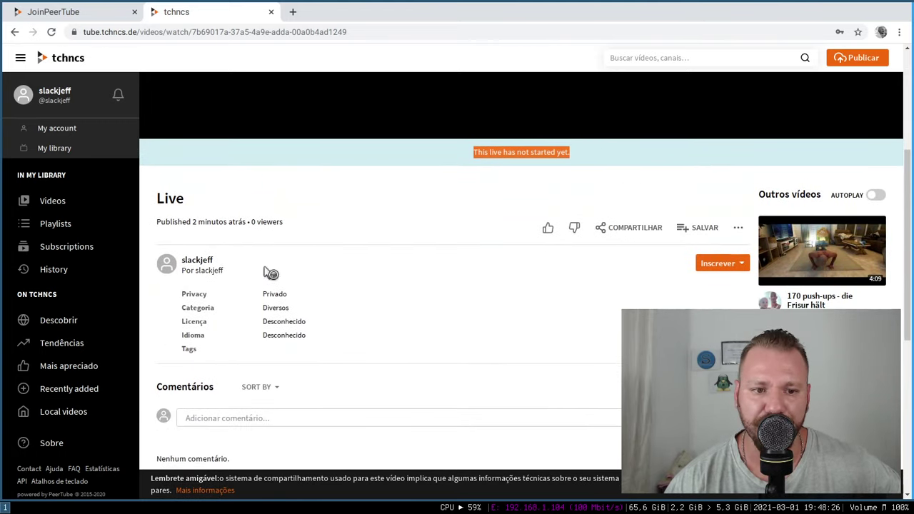
left_click_drag(901, 182, 901, 163)
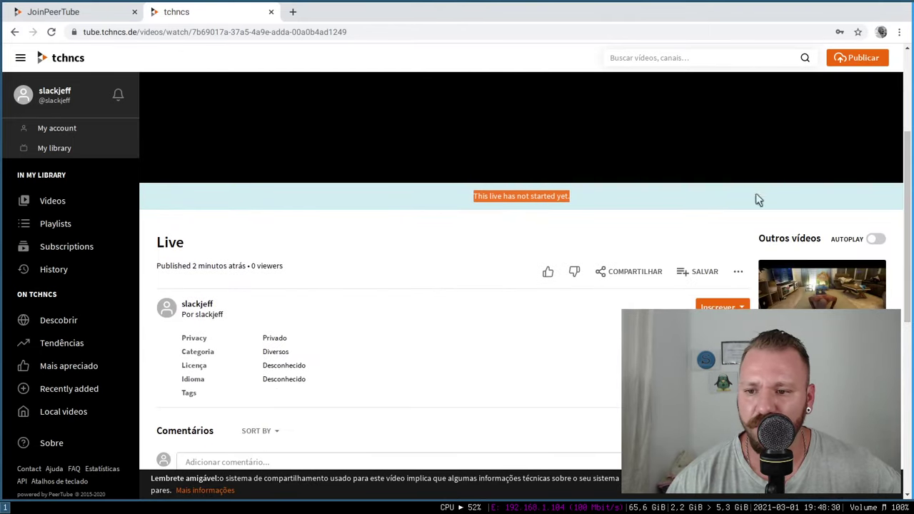
Examine the live's sharing options, including URL, QR code, embed code and extra customization, and close the dialog.
left_click(647, 274)
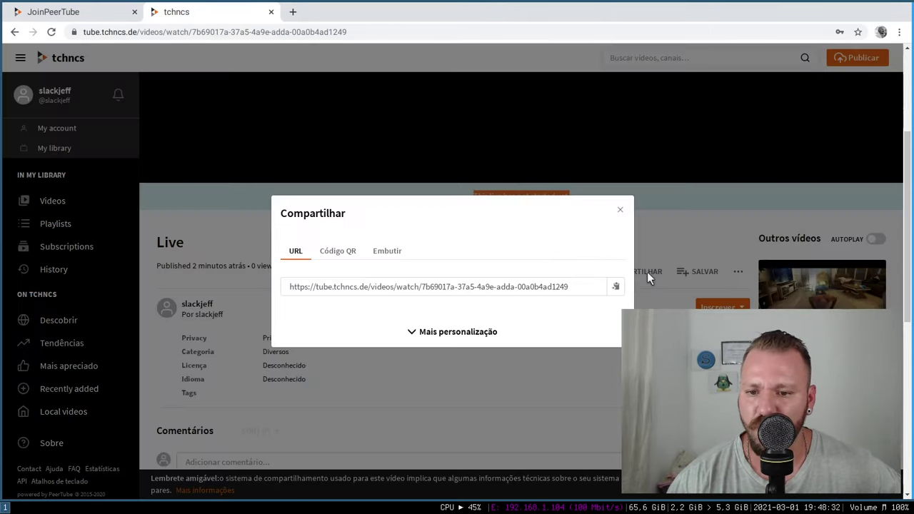
left_click(341, 251)
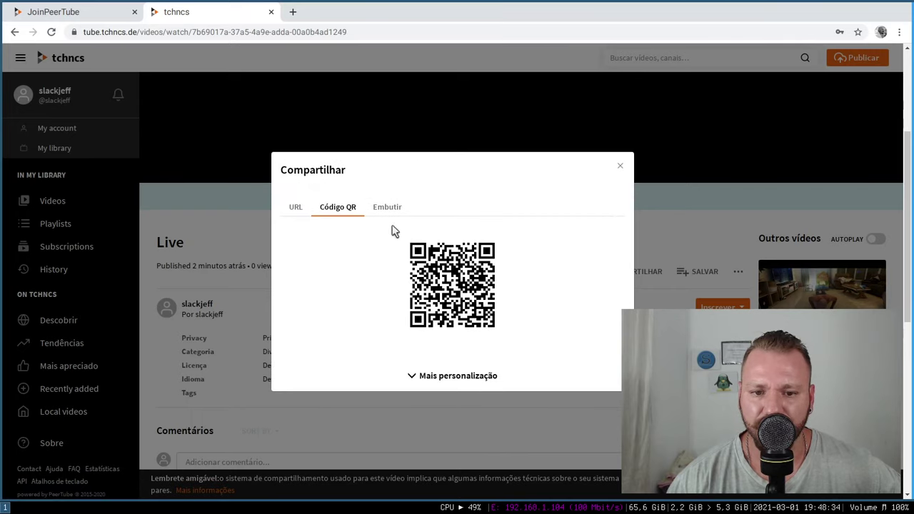
left_click(387, 249)
left_click(287, 287)
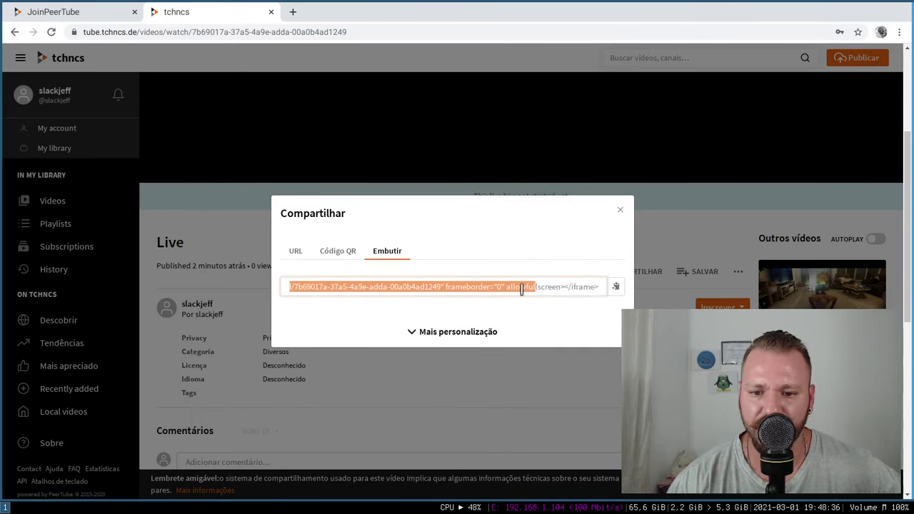
left_click(438, 332)
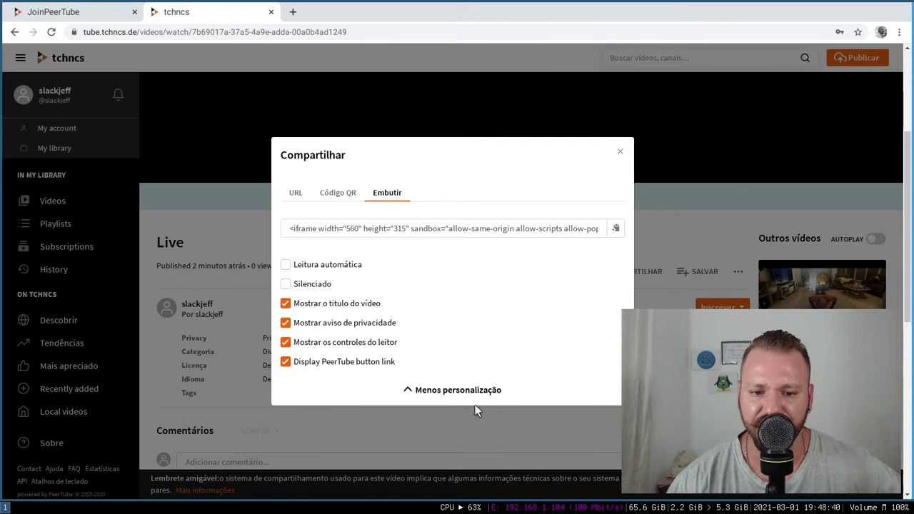
left_click(654, 303)
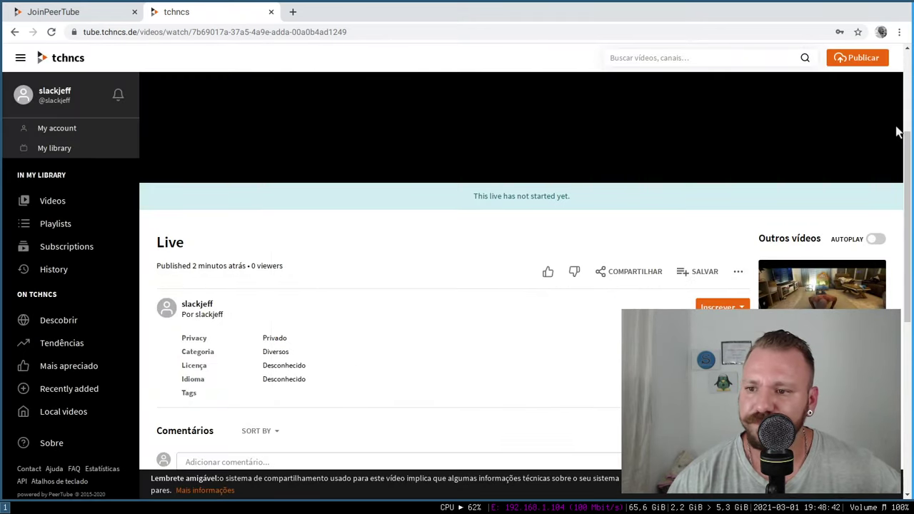
scroll(898, 132, "up", 3)
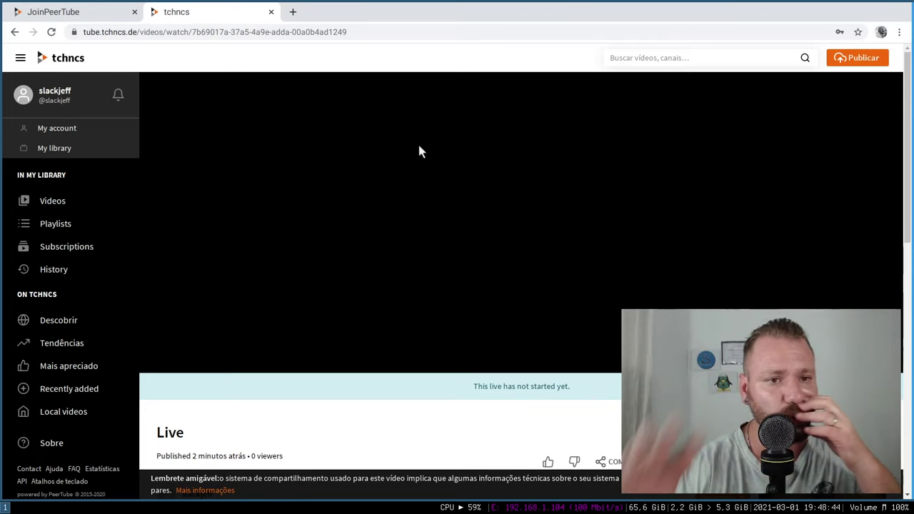
Return to the JoinPeerTube home page and highlight the joinpeertube.org web address.
left_click(84, 17)
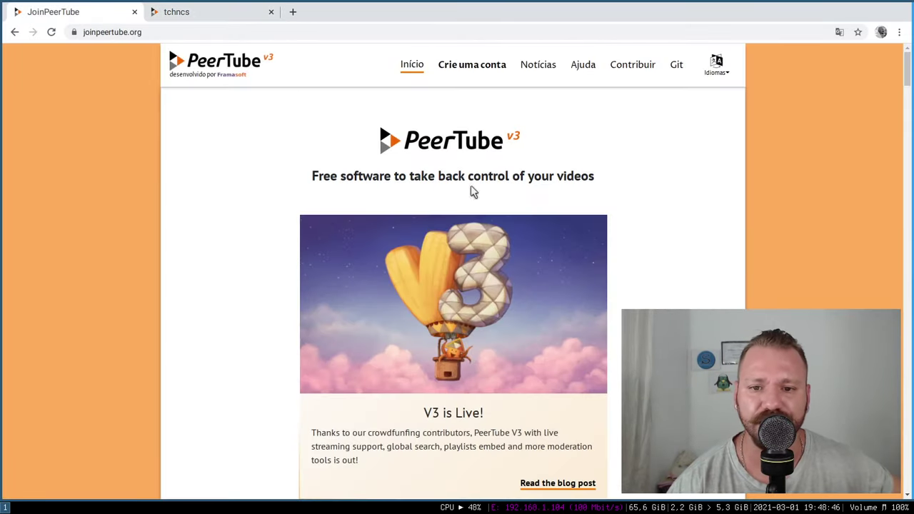
left_click(246, 10)
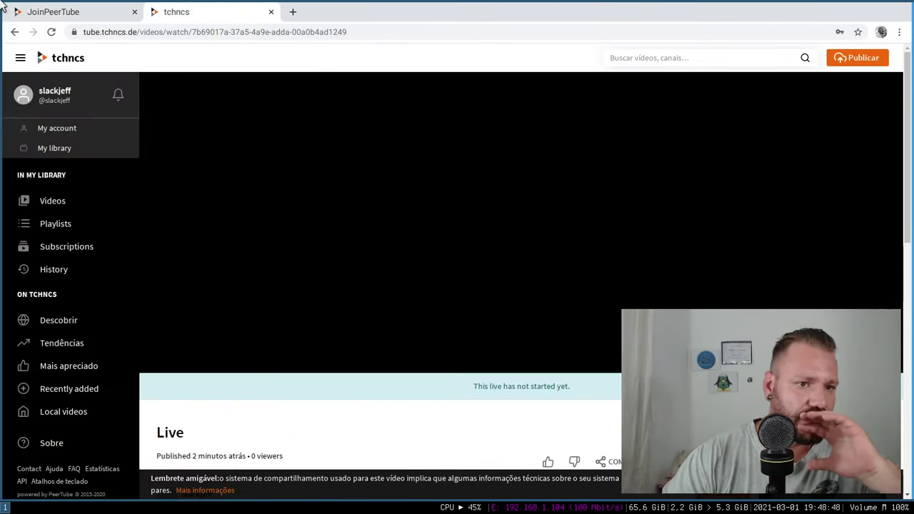
left_click(81, 17)
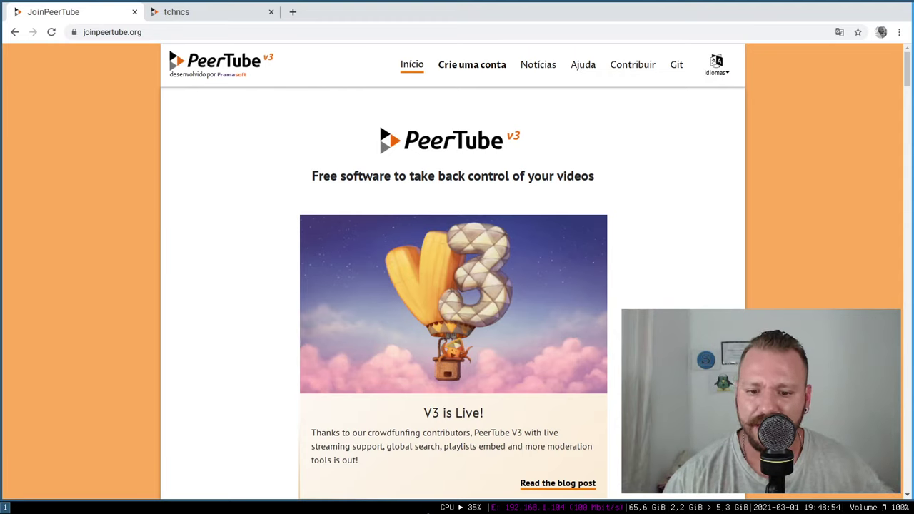
left_click_drag(420, 413, 535, 421)
left_click(552, 421)
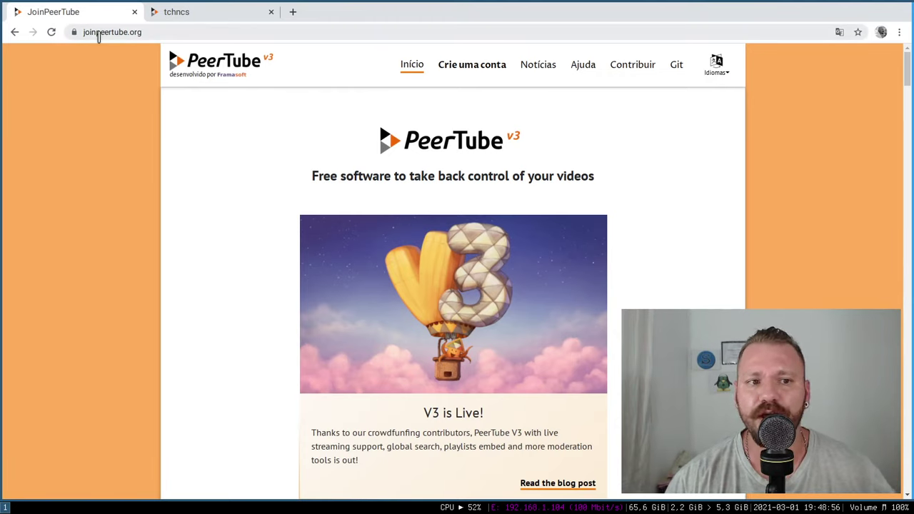
left_click_drag(92, 33, 148, 37)
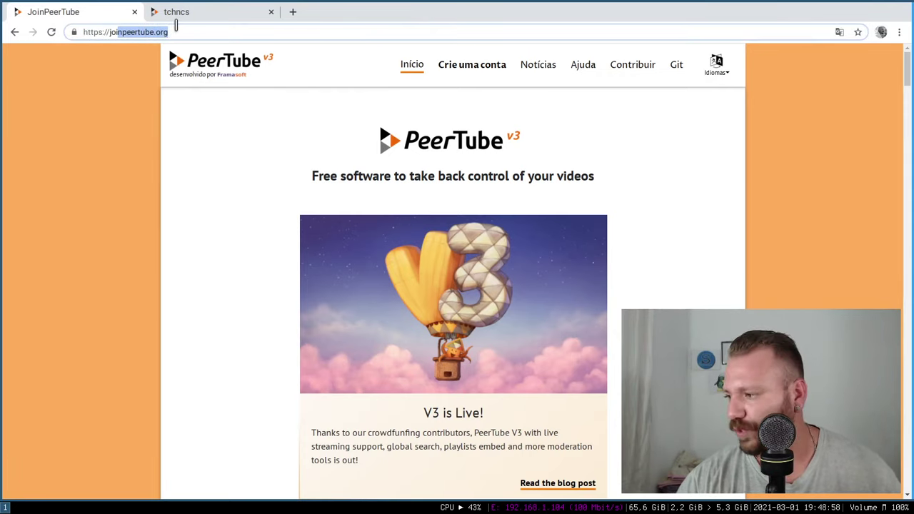
left_click(541, 32)
Open the PeerTube instance list and filter it by the Espectador profile and the Ciência e Tecnologia theme.
left_click_drag(903, 61, 850, 74)
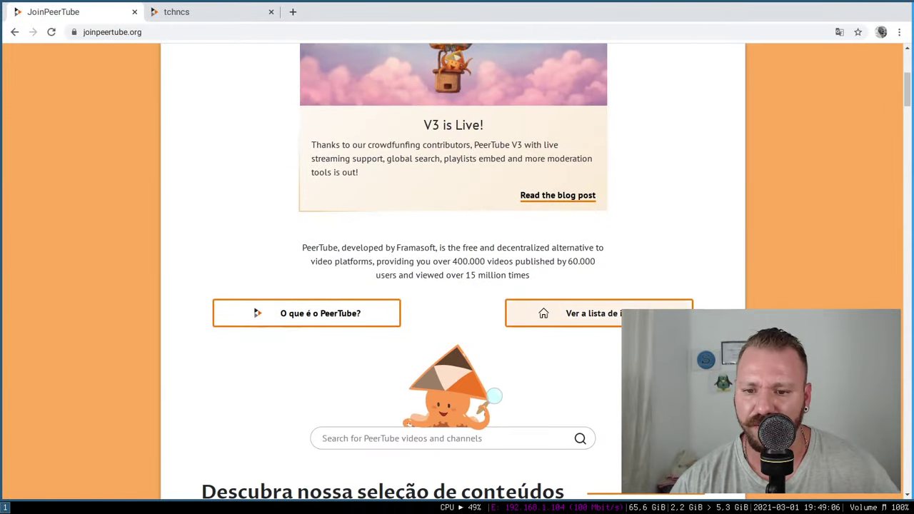
left_click(607, 314)
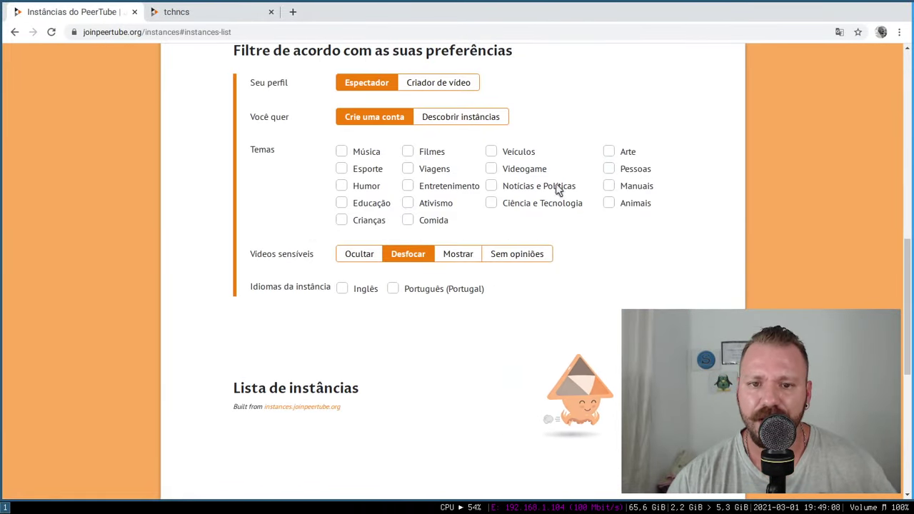
left_click(432, 81)
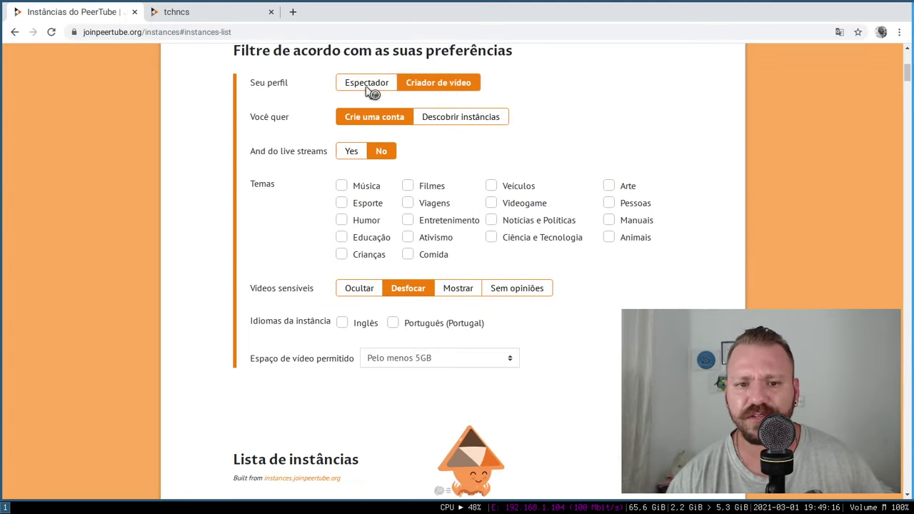
left_click(367, 86)
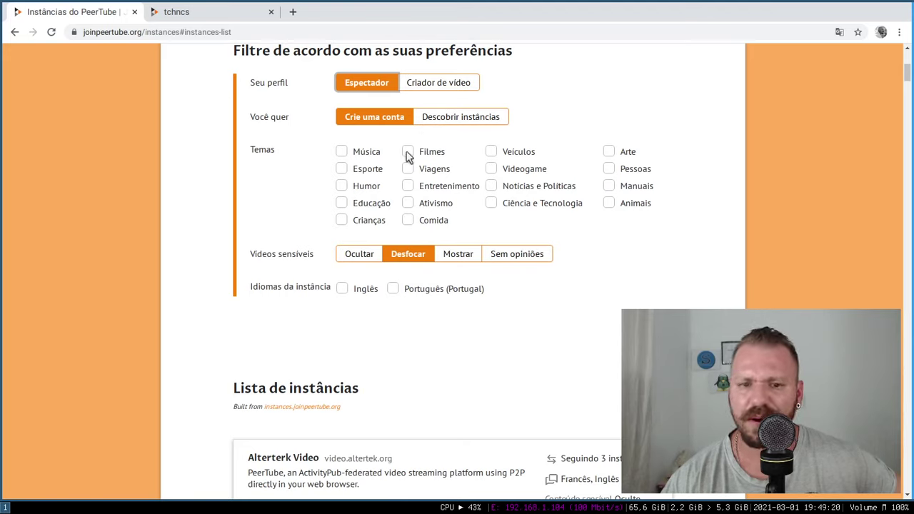
left_click(503, 206)
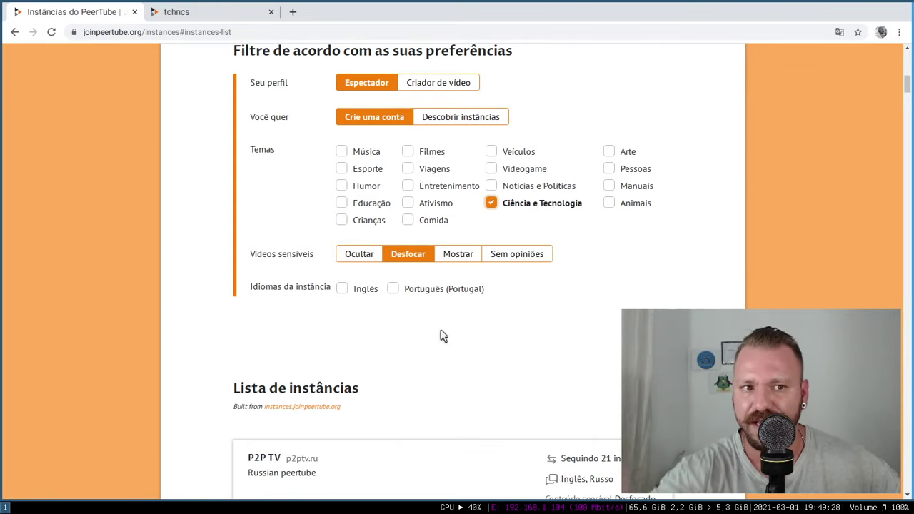
Check the tchncs page's address, and switch the instance list's sensitive video filter to Ocultar and back to Desfocar.
left_click(153, 9)
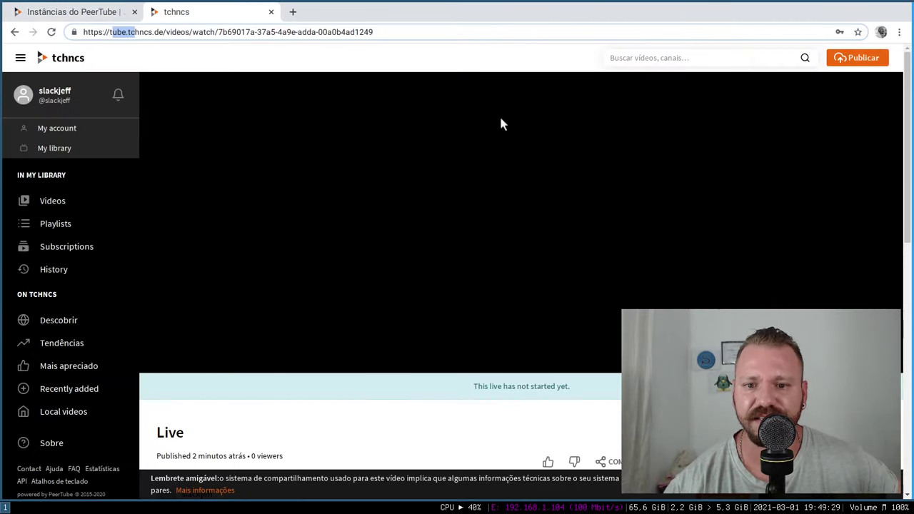
left_click(84, 11)
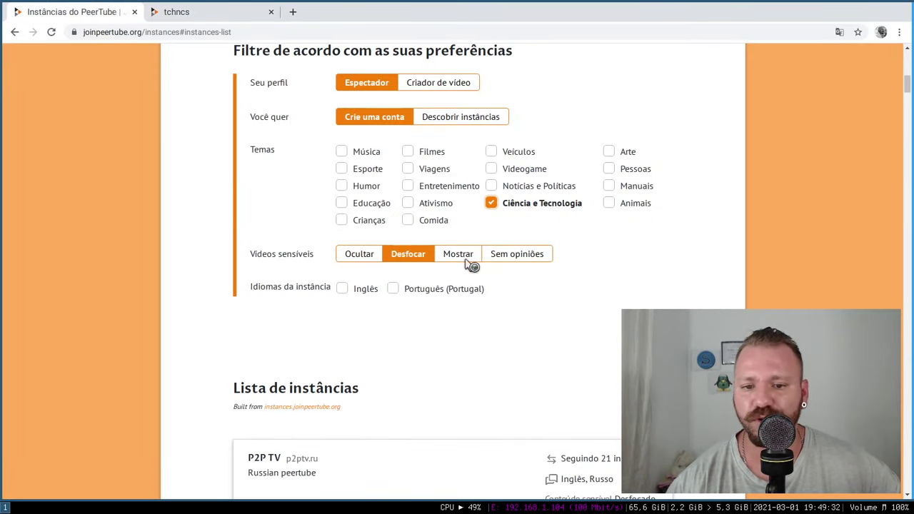
left_click(353, 255)
left_click(428, 258)
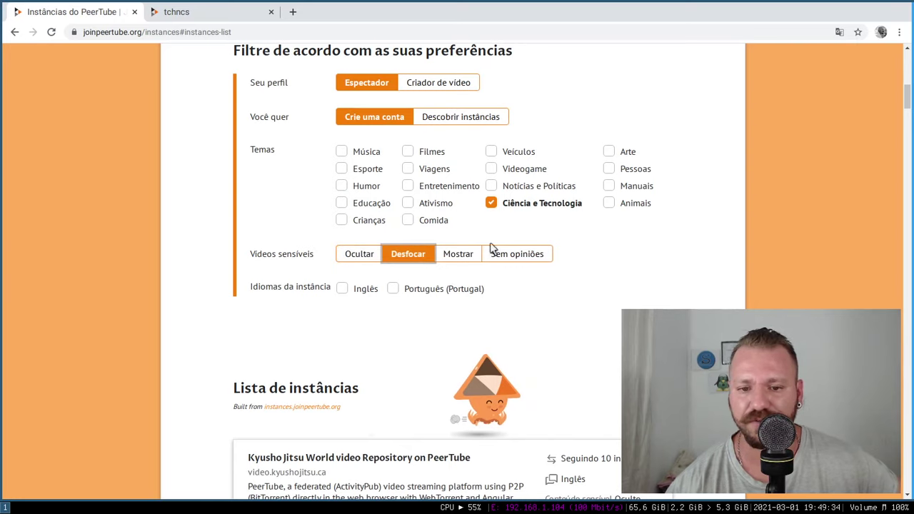
left_click(350, 256)
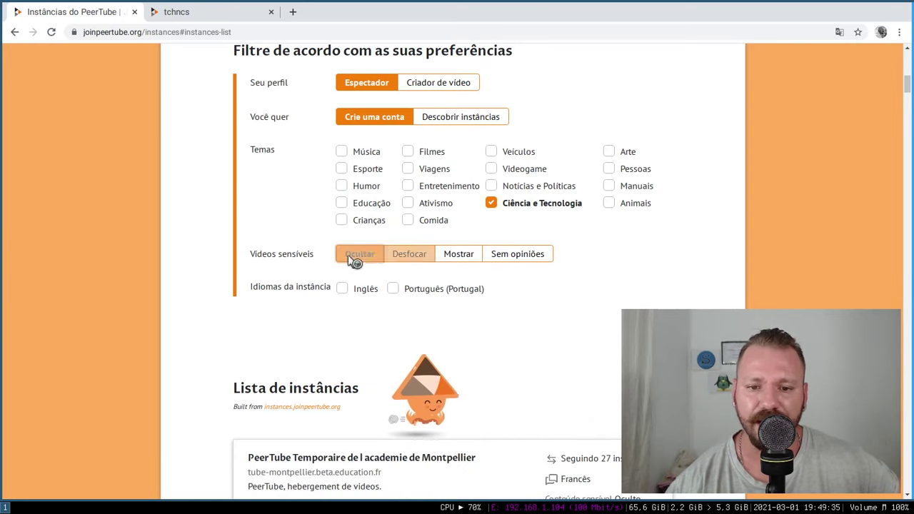
left_click(420, 255)
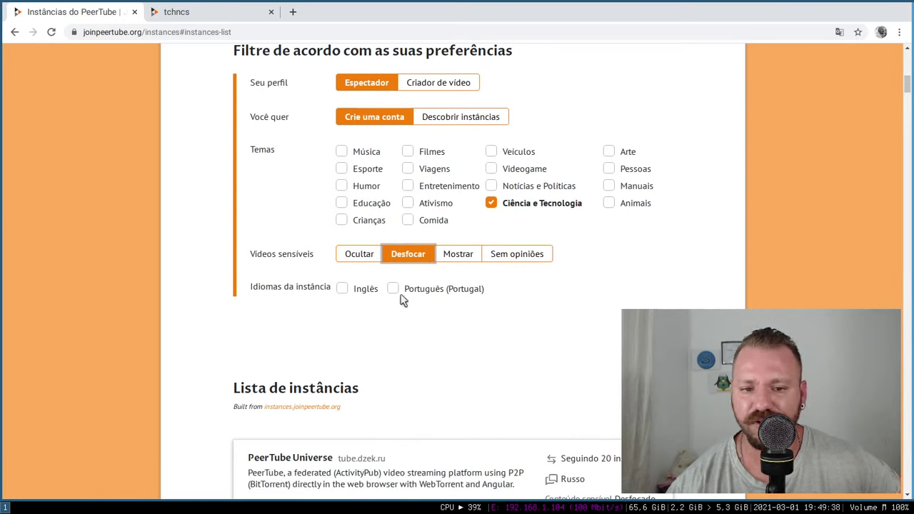
Visit the peertube.stream instance from the list, close its page, and point out the instance's language in its entry.
left_click_drag(907, 86, 884, 155)
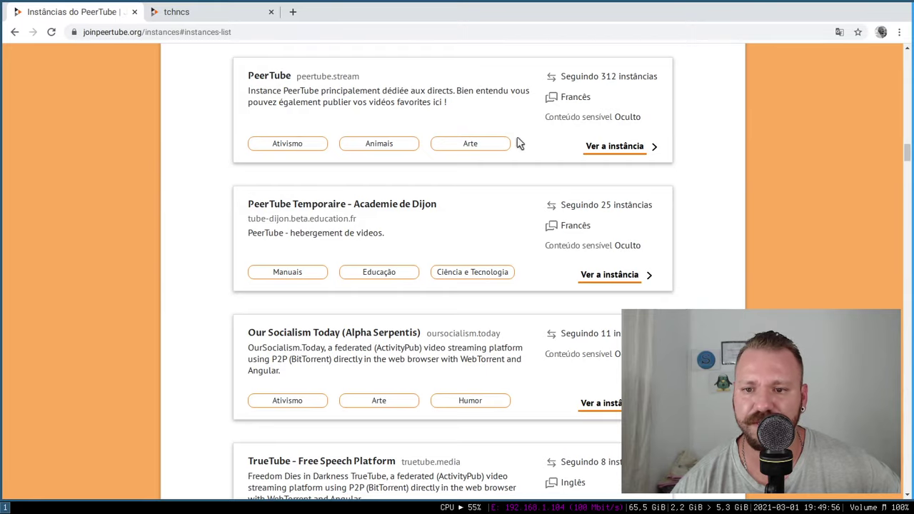
left_click(615, 146)
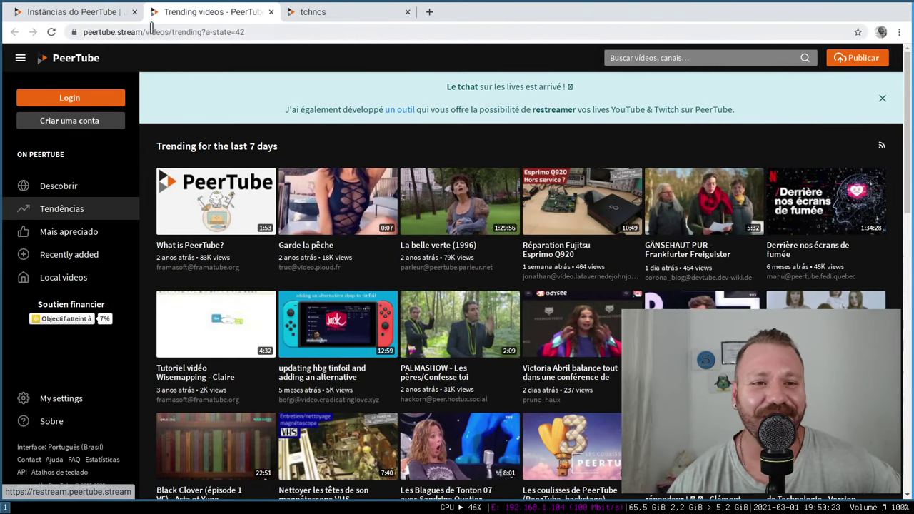
left_click(271, 12)
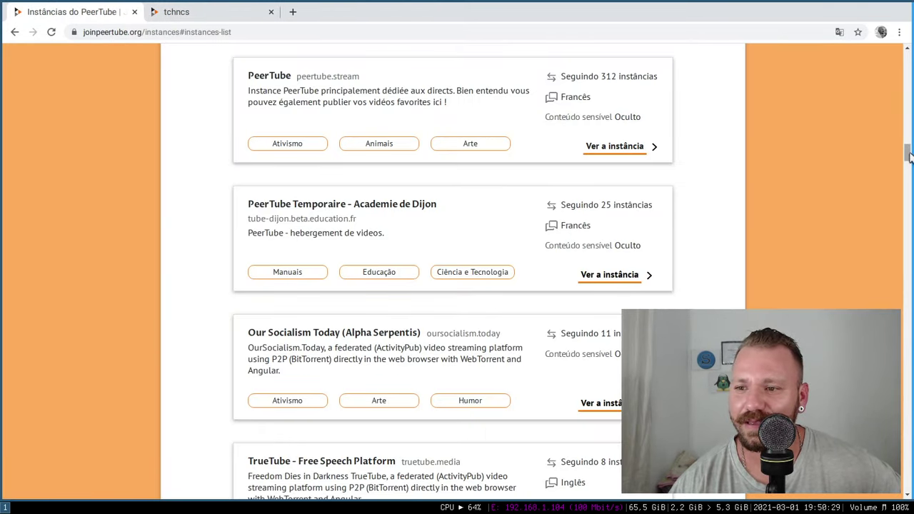
double_click(579, 96)
left_click(605, 106)
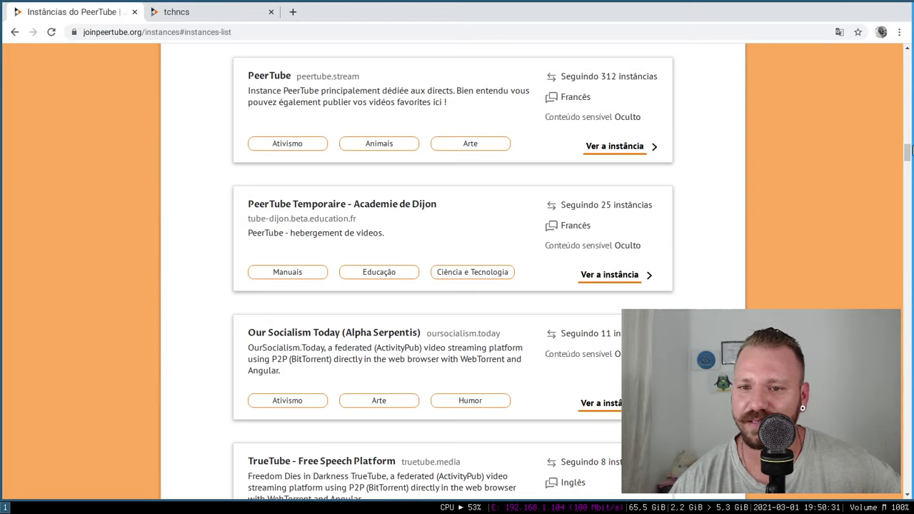